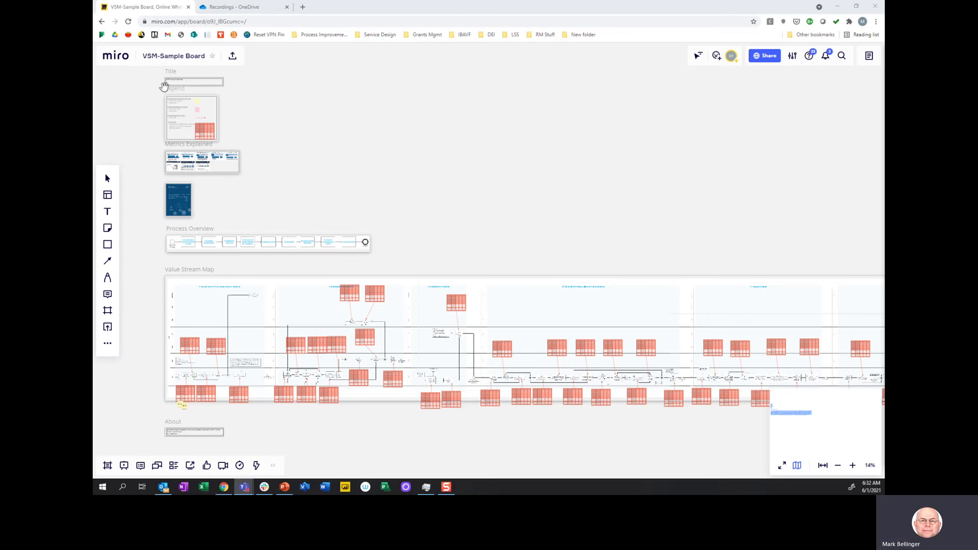
Step: Review the board's Title and Legend frames and the time-metrics slide in the Metrics Explained frame
{"action": "scroll", "coordinate": [163, 85], "scroll_direction": "up", "scroll_amount": 5}
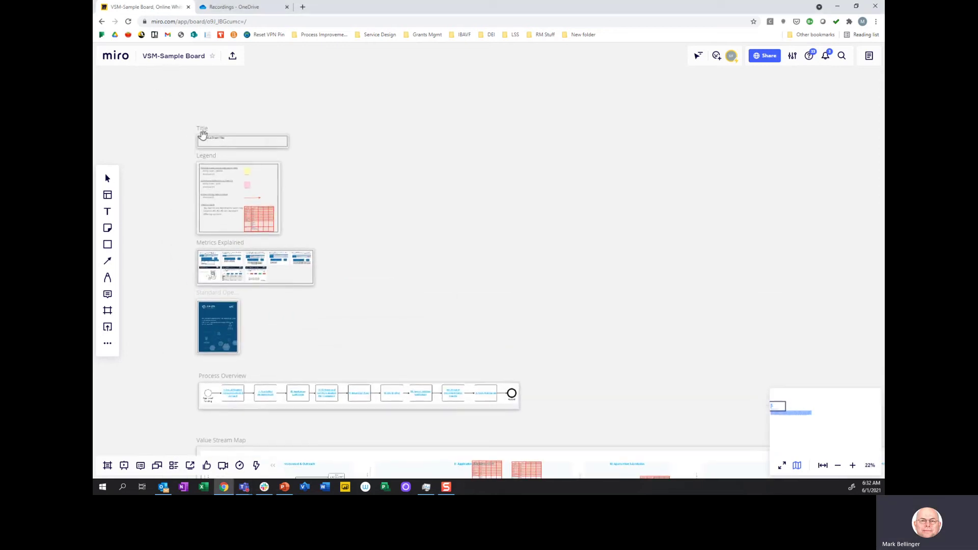
{"action": "scroll", "coordinate": [191, 190], "scroll_direction": "up", "scroll_amount": 3}
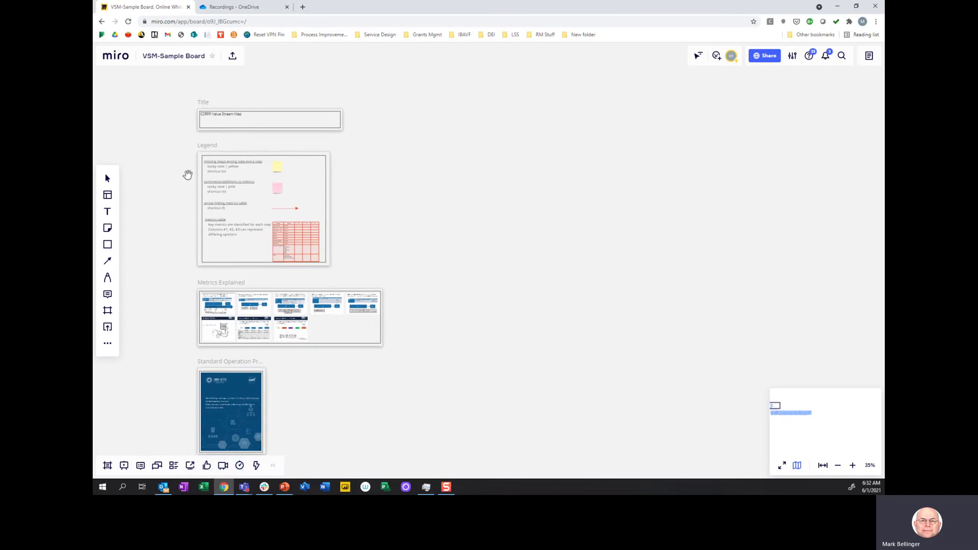
{"action": "scroll", "coordinate": [169, 212], "scroll_direction": "down", "scroll_amount": 3}
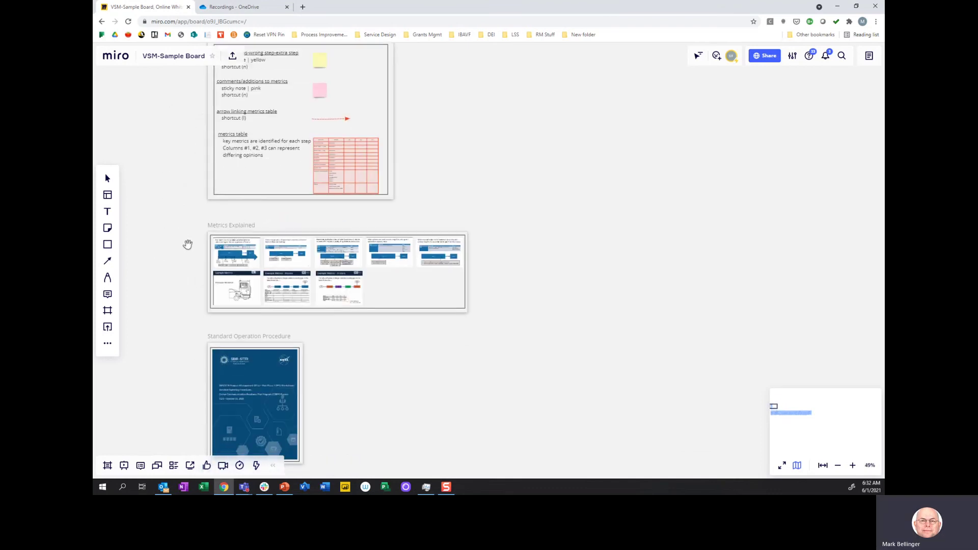
{"action": "scroll", "coordinate": [197, 239], "scroll_direction": "up", "scroll_amount": 2}
{"action": "scroll", "coordinate": [197, 238], "scroll_direction": "up", "scroll_amount": 2}
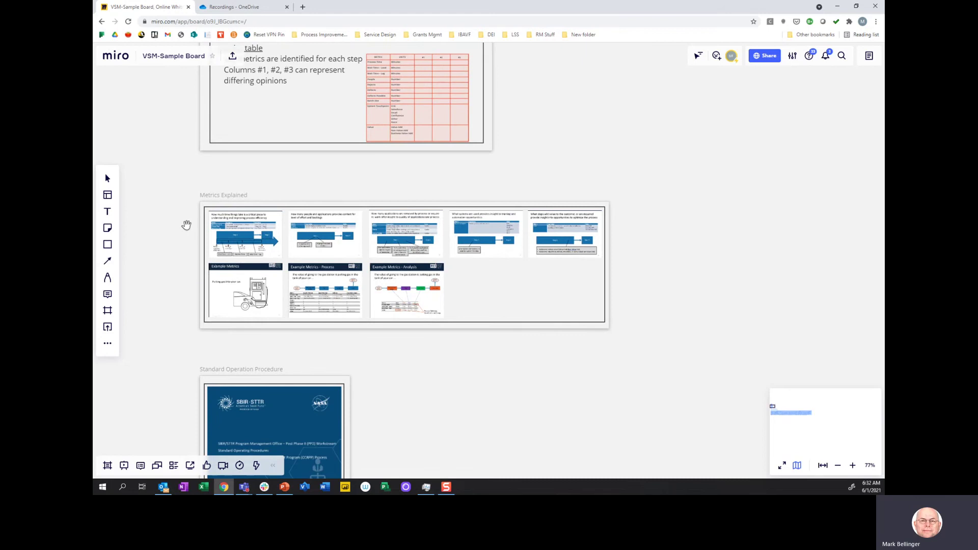
{"action": "scroll", "coordinate": [186, 225], "scroll_direction": "up", "scroll_amount": 4}
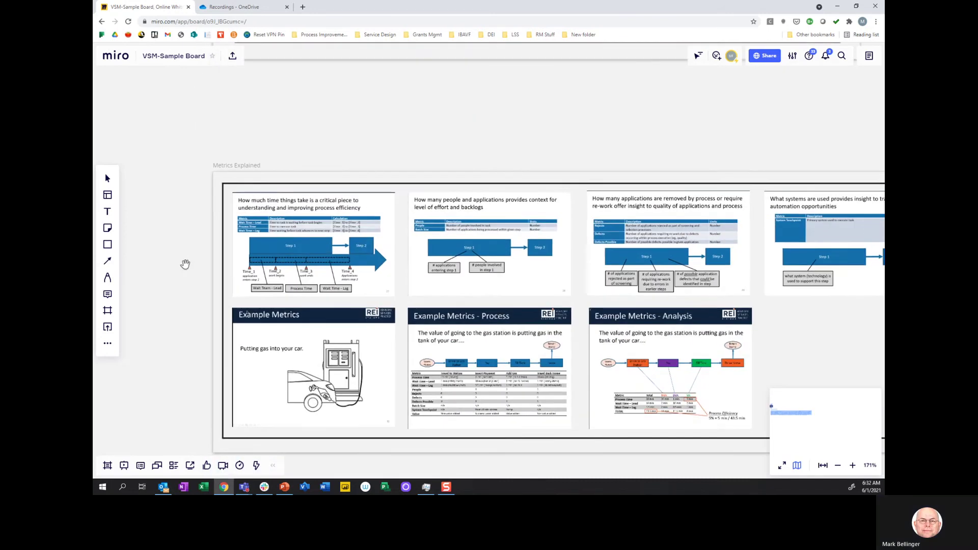
{"action": "scroll", "coordinate": [176, 243], "scroll_direction": "up", "scroll_amount": 1}
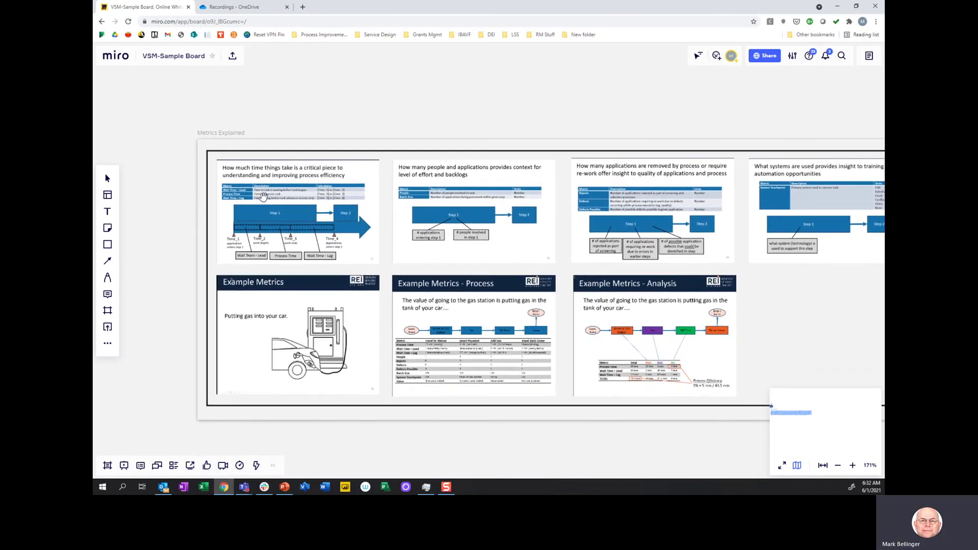
{"action": "scroll", "coordinate": [264, 197], "scroll_direction": "up", "scroll_amount": 1}
{"action": "scroll", "coordinate": [267, 196], "scroll_direction": "up", "scroll_amount": 1}
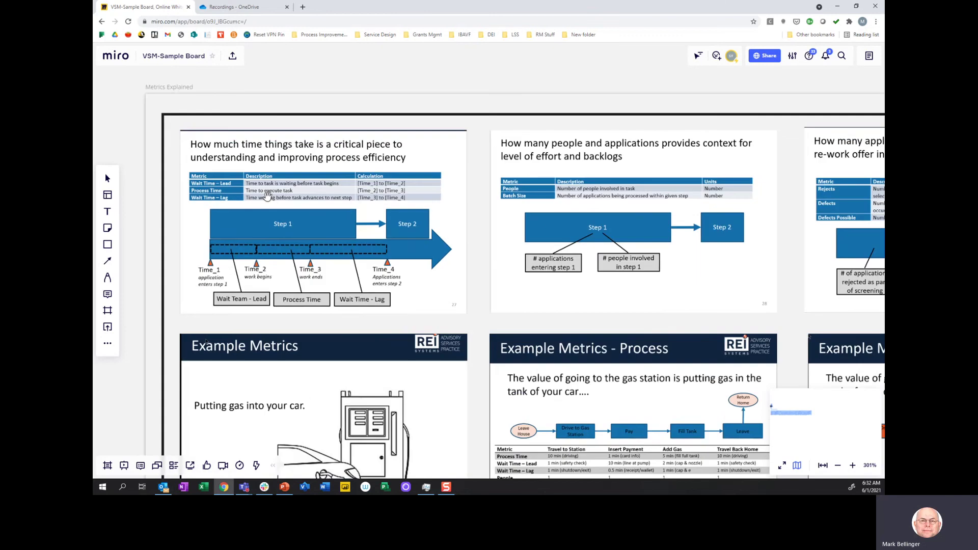
{"action": "scroll", "coordinate": [295, 204], "scroll_direction": "down", "scroll_amount": 3}
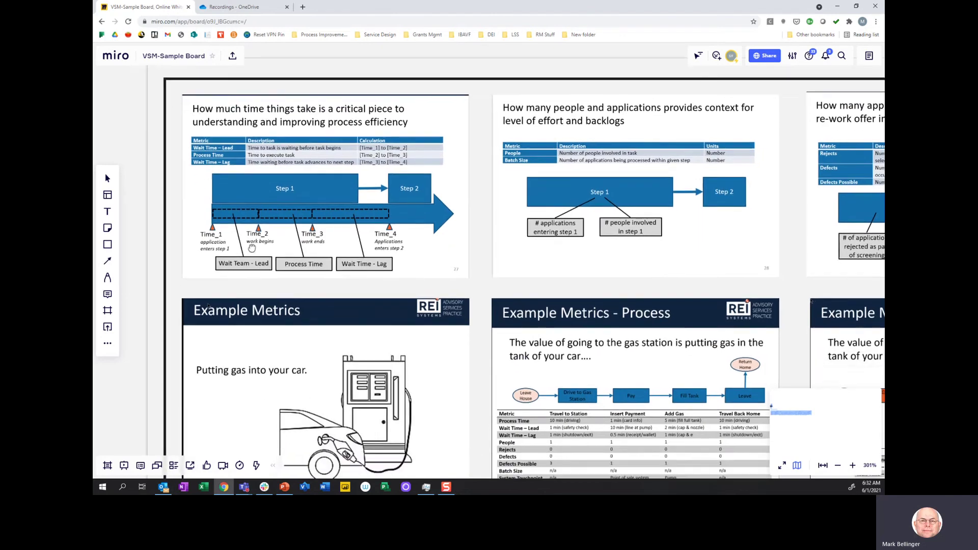
{"action": "left_click_drag", "start_coordinate": [565, 303], "coordinate": [569, 290]}
Step: Examine the cover page in the Standard Operation Procedure frame from its heading down to its lower edge
{"action": "scroll", "coordinate": [569, 289], "scroll_direction": "down", "scroll_amount": 5}
{"action": "scroll", "coordinate": [378, 321], "scroll_direction": "down", "scroll_amount": 3}
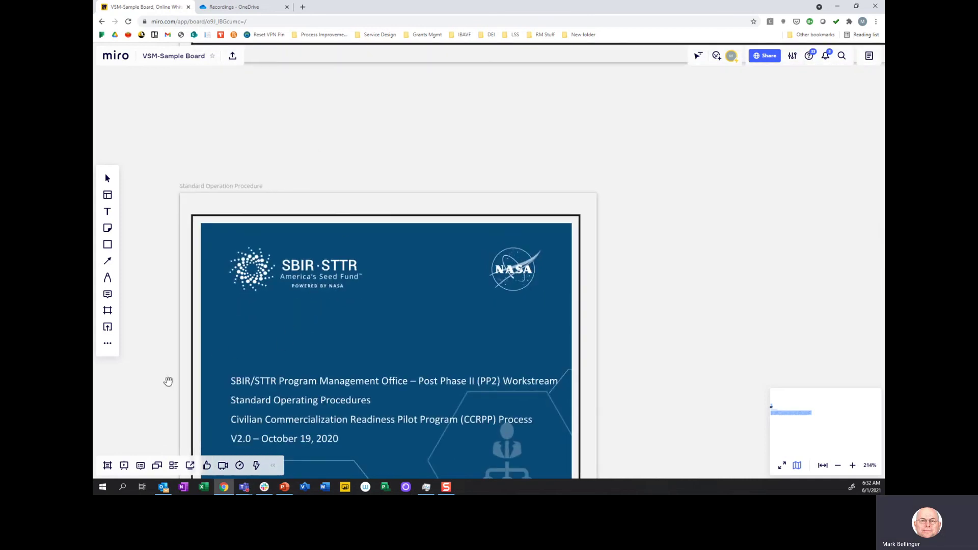
{"action": "scroll", "coordinate": [171, 367], "scroll_direction": "down", "scroll_amount": 1}
{"action": "left_click_drag", "start_coordinate": [175, 342], "coordinate": [167, 262]}
{"action": "scroll", "coordinate": [284, 258], "scroll_direction": "down", "scroll_amount": 3}
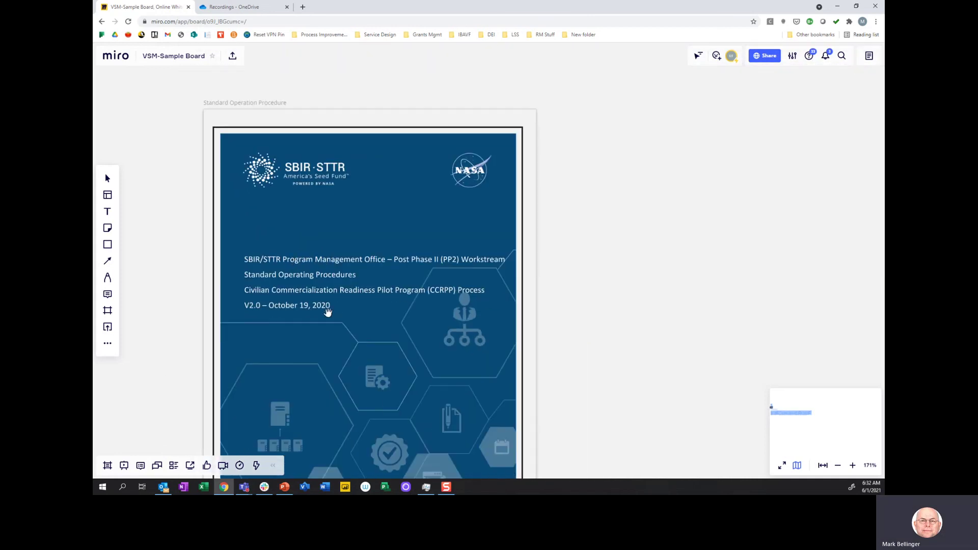
{"action": "scroll", "coordinate": [333, 313], "scroll_direction": "down", "scroll_amount": 1}
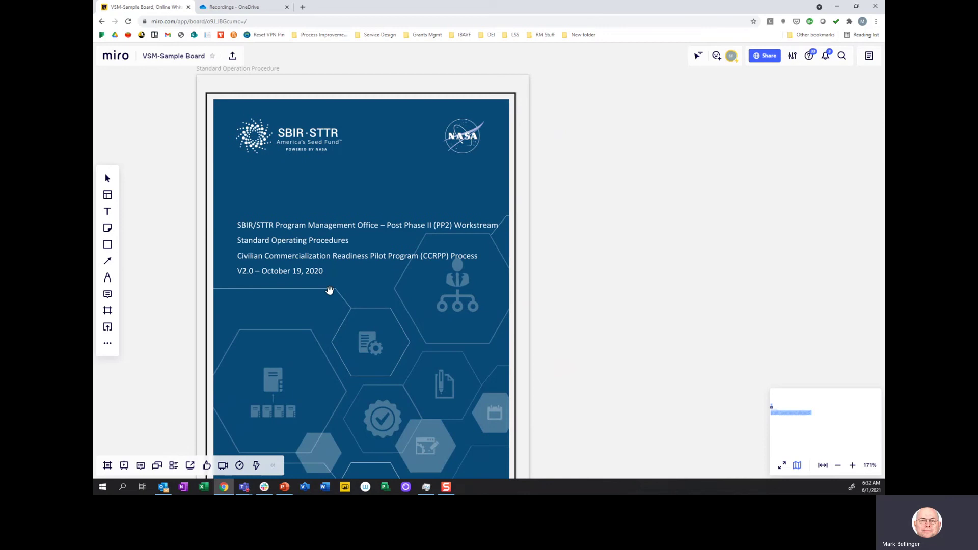
{"action": "scroll", "coordinate": [218, 375], "scroll_direction": "down", "scroll_amount": 6}
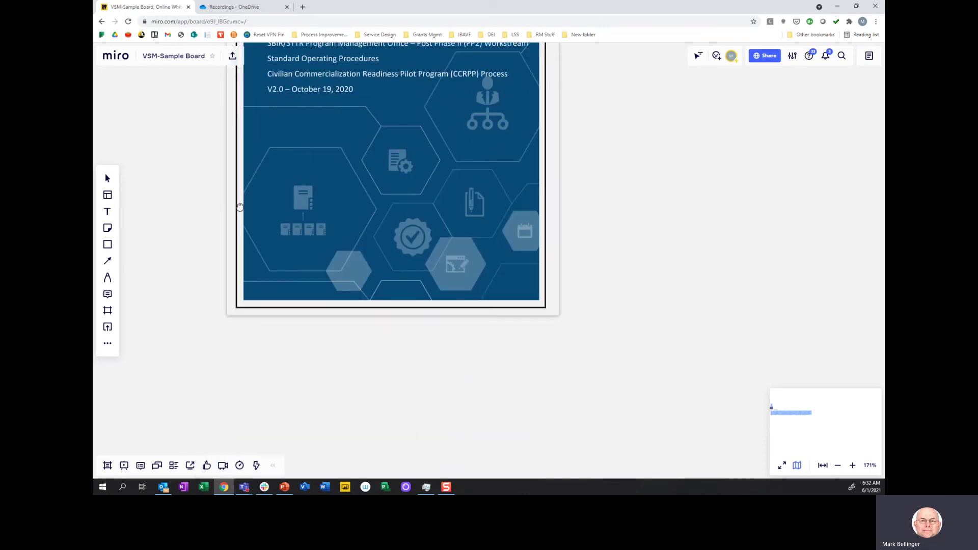
{"action": "left_click_drag", "start_coordinate": [284, 338], "coordinate": [266, 166]}
Step: Review the sequence of process phases in the Process Overview frame, starting from Approved Funding
{"action": "scroll", "coordinate": [280, 153], "scroll_direction": "down", "scroll_amount": 1}
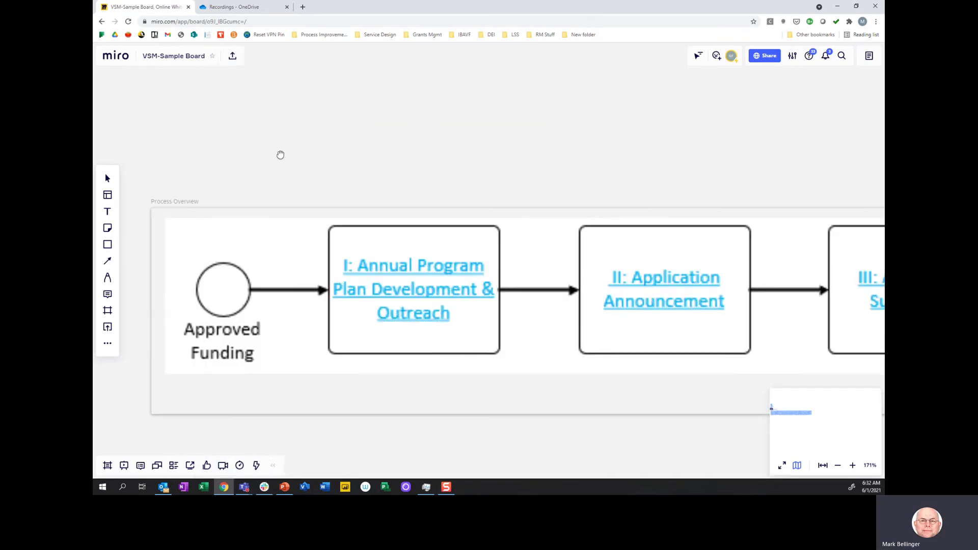
{"action": "scroll", "coordinate": [284, 170], "scroll_direction": "down", "scroll_amount": 4}
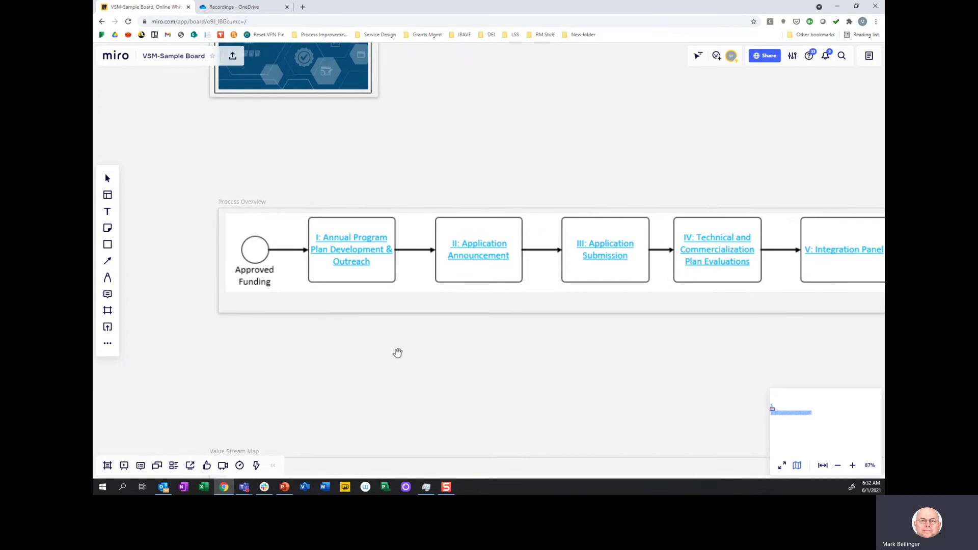
{"action": "left_click_drag", "start_coordinate": [398, 351], "coordinate": [323, 327]}
{"action": "scroll", "coordinate": [323, 326], "scroll_direction": "down", "scroll_amount": 2}
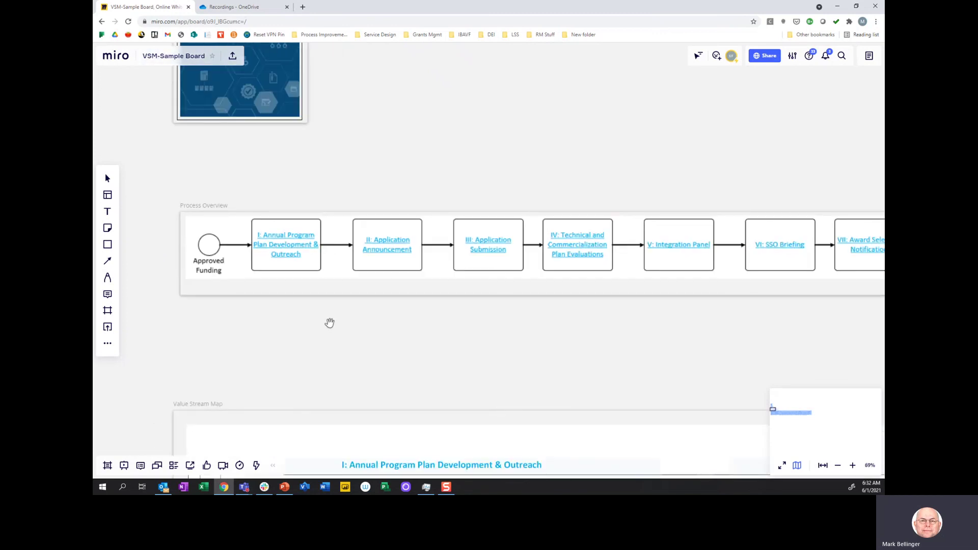
{"action": "scroll", "coordinate": [324, 324], "scroll_direction": "down", "scroll_amount": 1}
{"action": "left_click_drag", "start_coordinate": [346, 353], "coordinate": [313, 158]}
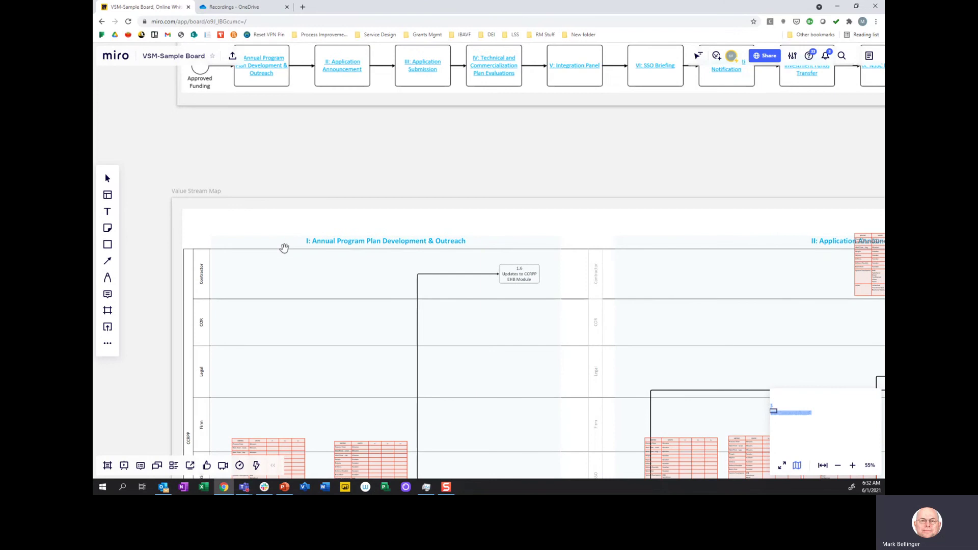
Step: Survey the Value Stream Map frame across its phases and in relation to the rest of the board
{"action": "scroll", "coordinate": [284, 246], "scroll_direction": "down", "scroll_amount": 3}
{"action": "left_click_drag", "start_coordinate": [277, 238], "coordinate": [261, 161]}
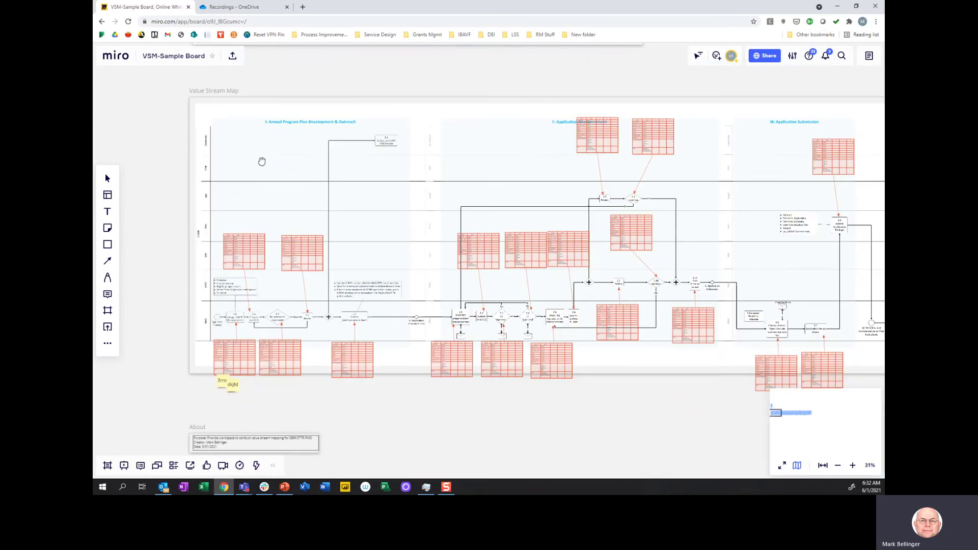
{"action": "left_click_drag", "start_coordinate": [677, 266], "coordinate": [414, 271]}
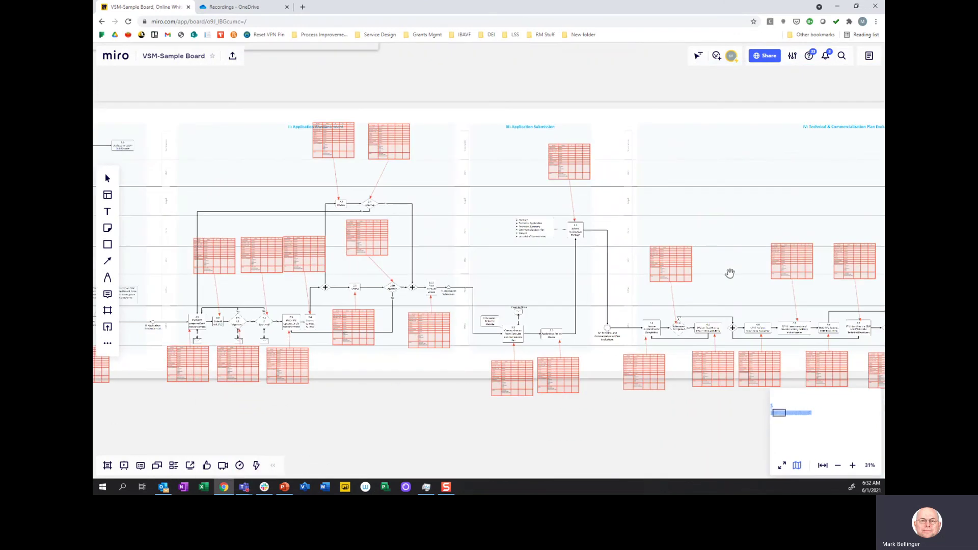
{"action": "scroll", "coordinate": [729, 274], "scroll_direction": "down", "scroll_amount": 3}
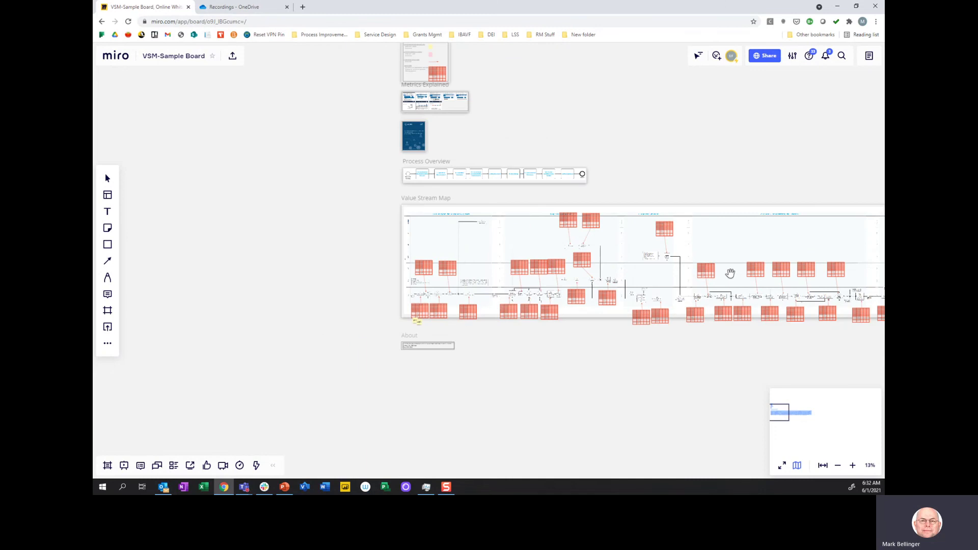
{"action": "scroll", "coordinate": [625, 374], "scroll_direction": "down", "scroll_amount": 2}
{"action": "scroll", "coordinate": [515, 382], "scroll_direction": "right", "scroll_amount": 1}
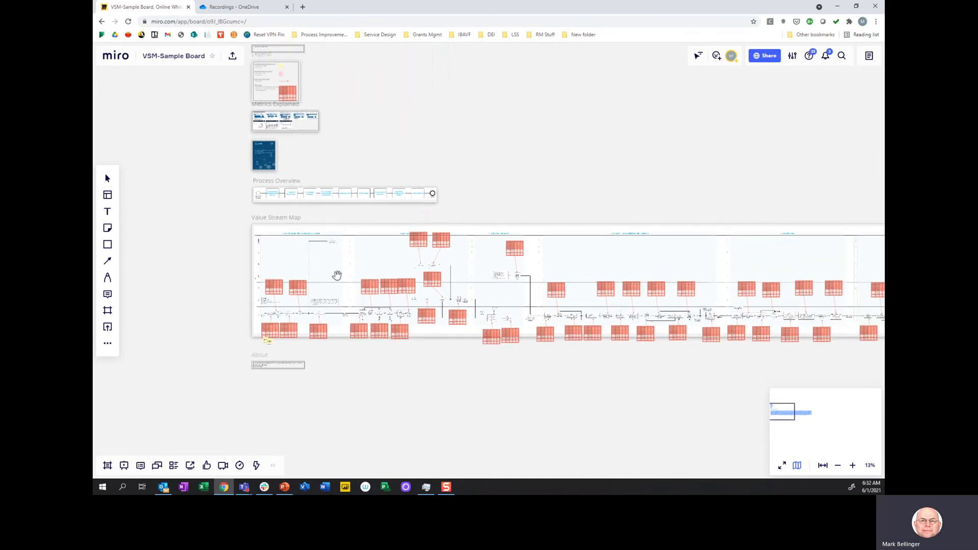
Step: Examine the swimlanes, process steps and linked metrics tables of the Annual Program Plan Development & Outreach phase
{"action": "scroll", "coordinate": [275, 170], "scroll_direction": "up", "scroll_amount": 2}
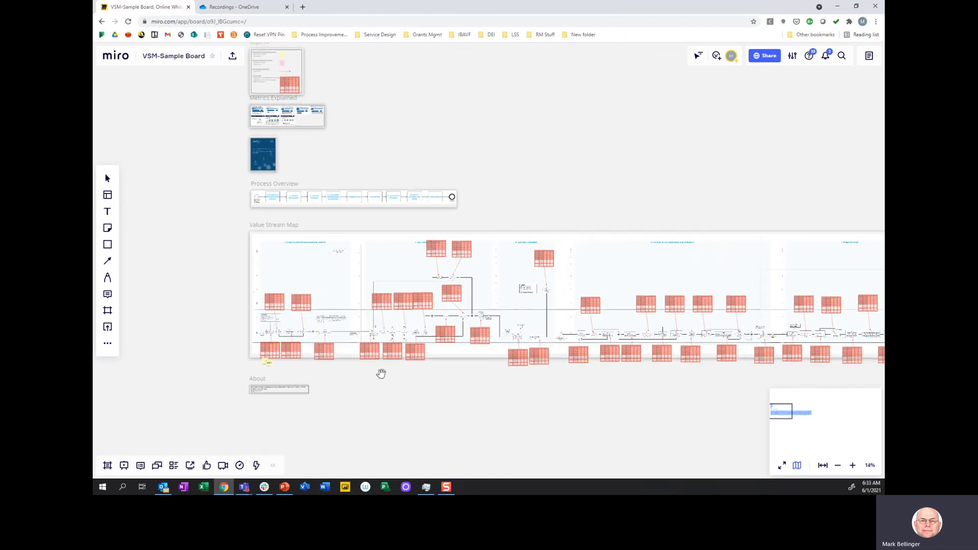
{"action": "scroll", "coordinate": [317, 316], "scroll_direction": "up", "scroll_amount": 1}
{"action": "scroll", "coordinate": [316, 317], "scroll_direction": "up", "scroll_amount": 5}
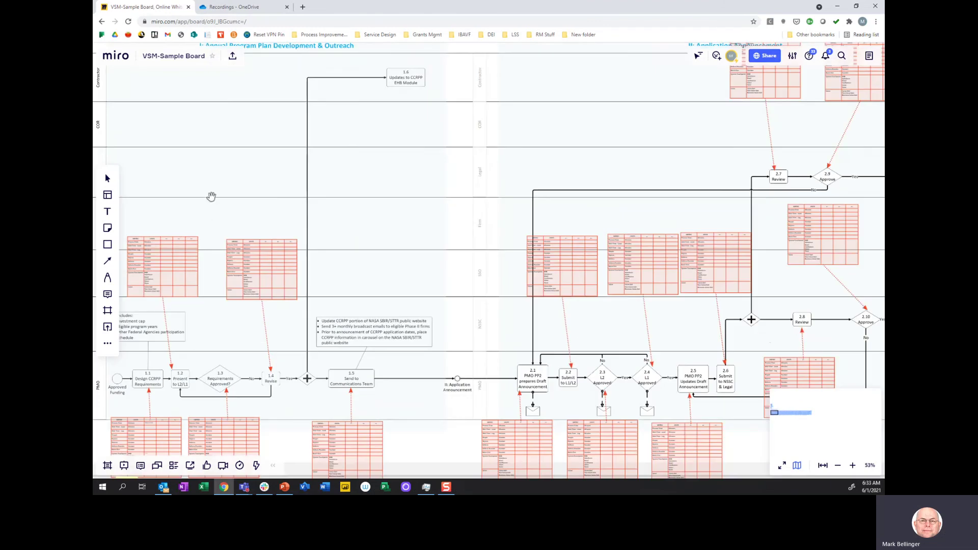
{"action": "scroll", "coordinate": [227, 223], "scroll_direction": "up", "scroll_amount": 1}
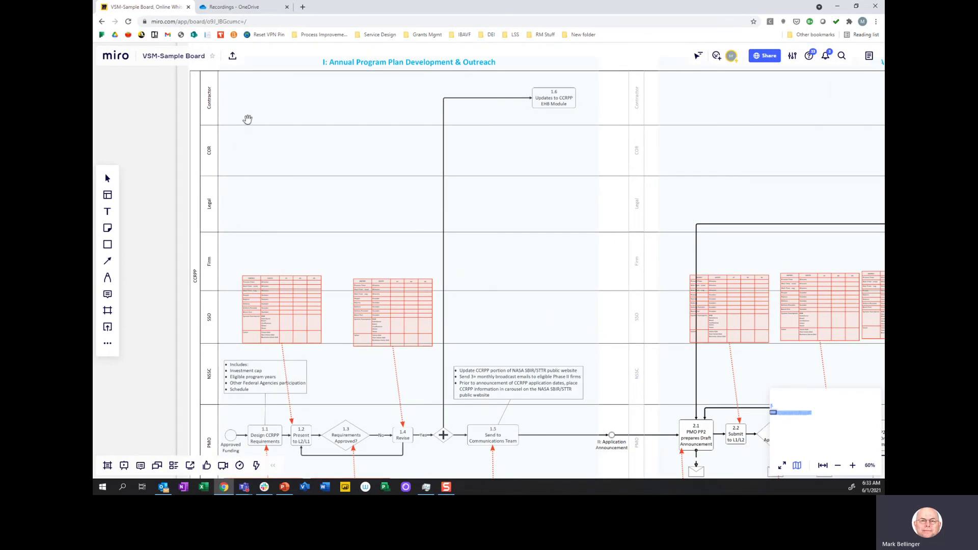
{"action": "scroll", "coordinate": [551, 231], "scroll_direction": "down", "scroll_amount": 3}
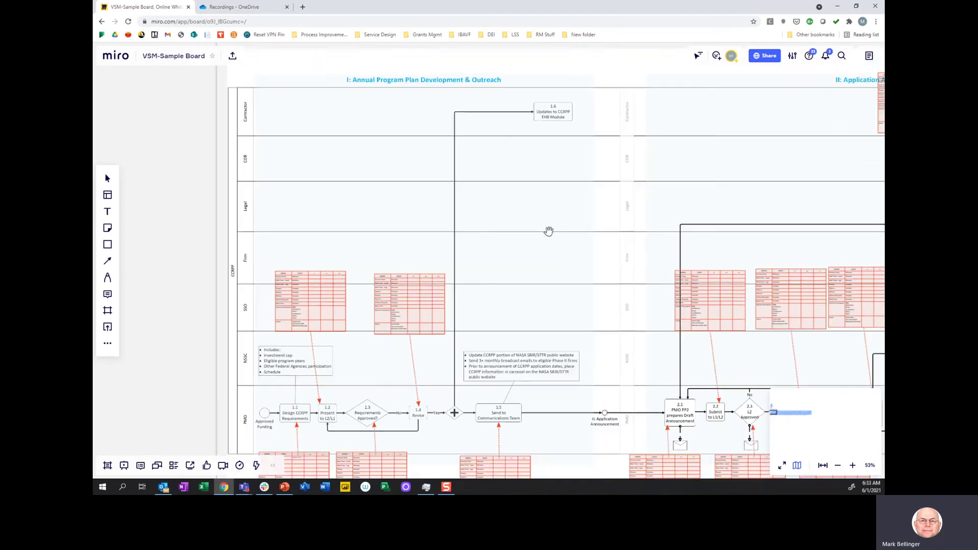
{"action": "left_click_drag", "start_coordinate": [515, 294], "coordinate": [384, 247]}
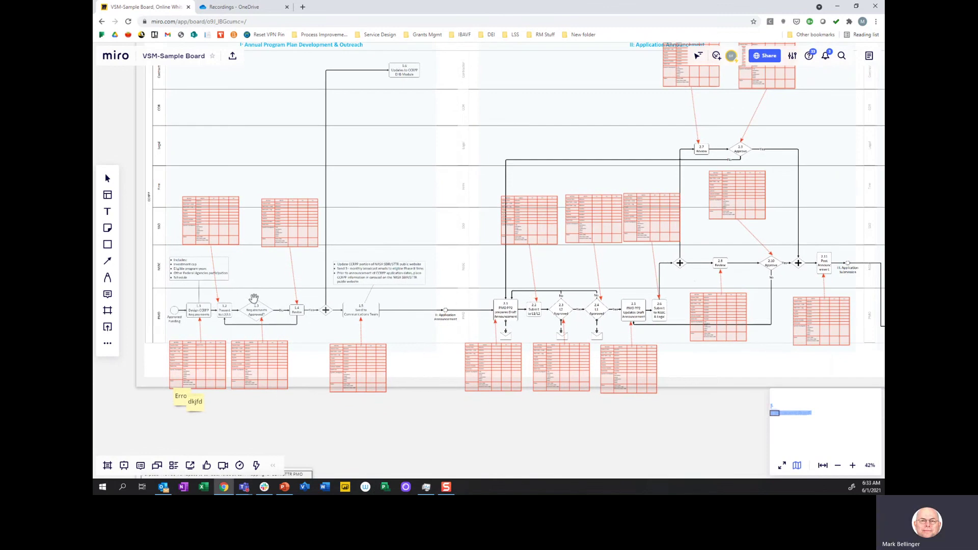
{"action": "scroll", "coordinate": [258, 297], "scroll_direction": "up", "scroll_amount": 2}
{"action": "scroll", "coordinate": [258, 297], "scroll_direction": "down", "scroll_amount": 2}
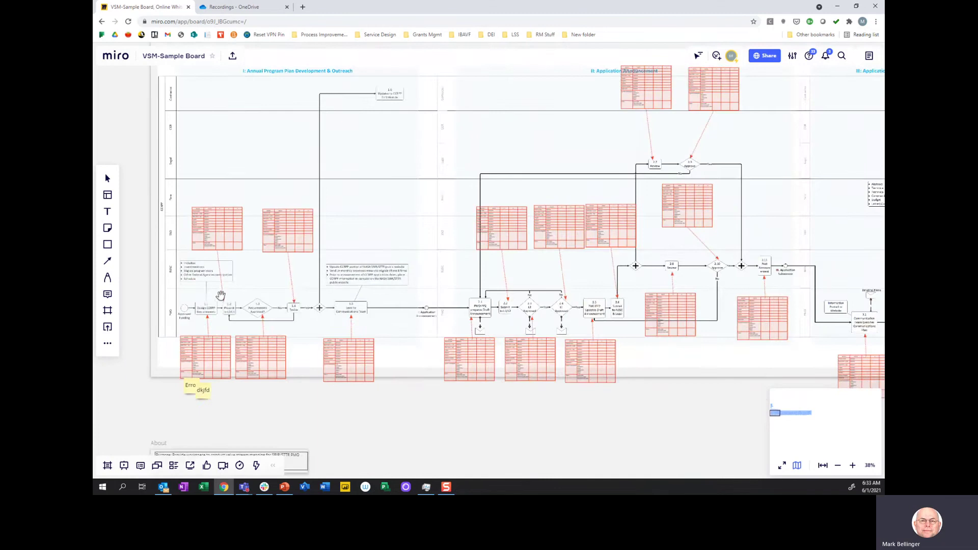
Step: Enter 10 for Process Time under #1 in the metrics table linked to step 1.2 Present to L2/L1
{"action": "scroll", "coordinate": [240, 290], "scroll_direction": "up", "scroll_amount": 2}
{"action": "scroll", "coordinate": [254, 263], "scroll_direction": "up", "scroll_amount": 4}
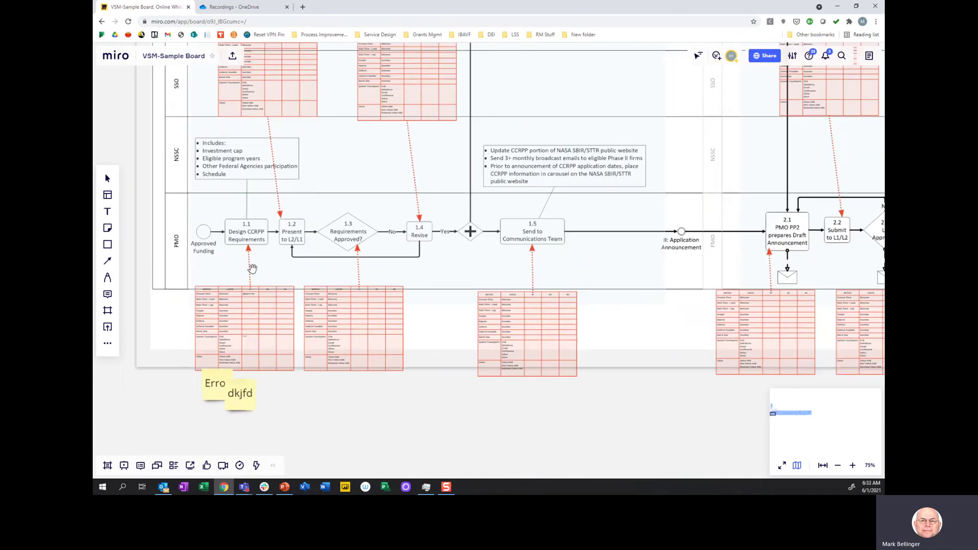
{"action": "scroll", "coordinate": [274, 274], "scroll_direction": "up", "scroll_amount": 5}
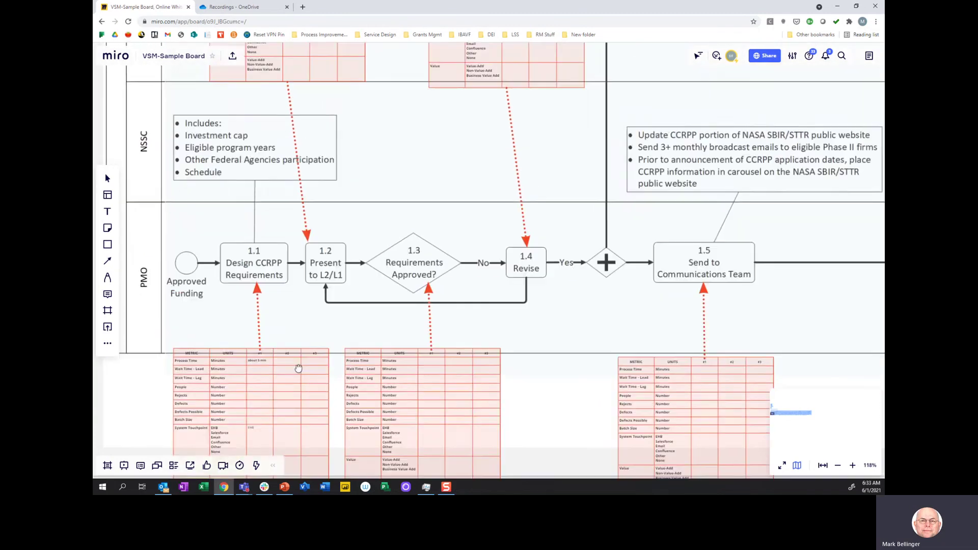
{"action": "scroll", "coordinate": [334, 244], "scroll_direction": "up", "scroll_amount": 3}
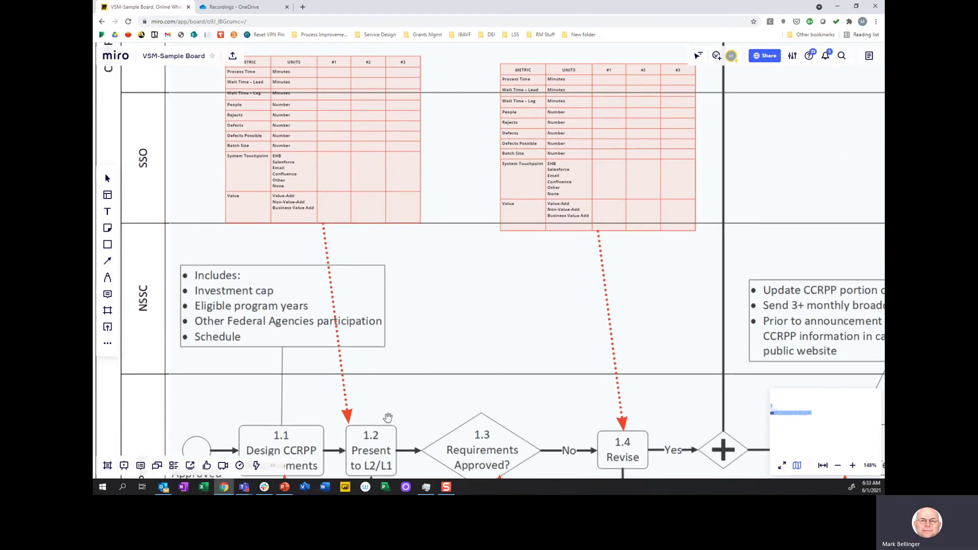
{"action": "left_click", "coordinate": [330, 171]}
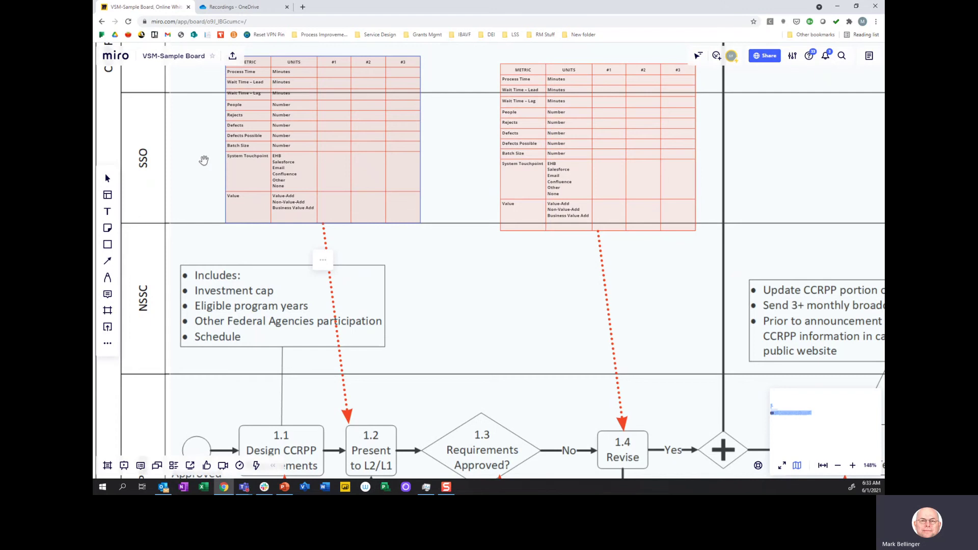
{"action": "left_click_drag", "start_coordinate": [203, 159], "coordinate": [210, 162]}
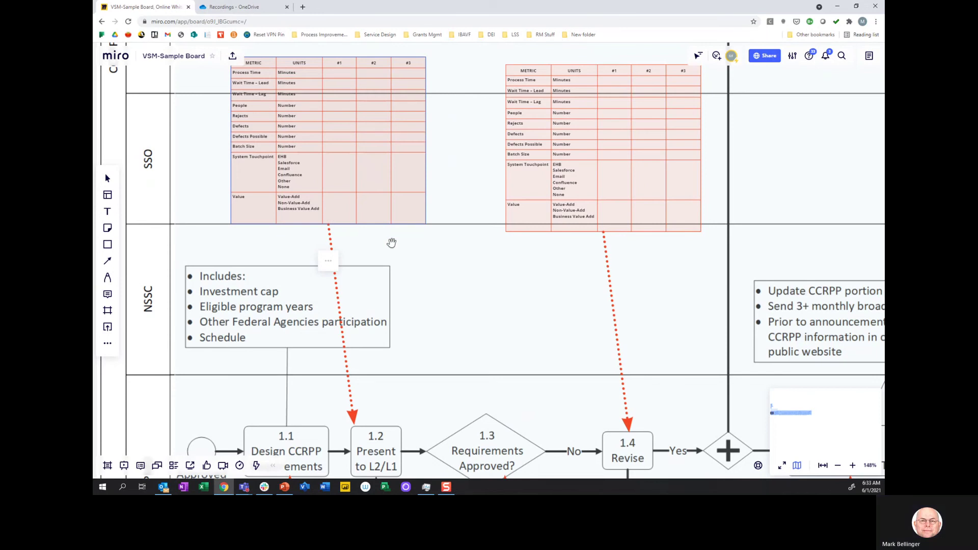
{"action": "left_click_drag", "start_coordinate": [426, 278], "coordinate": [455, 297]}
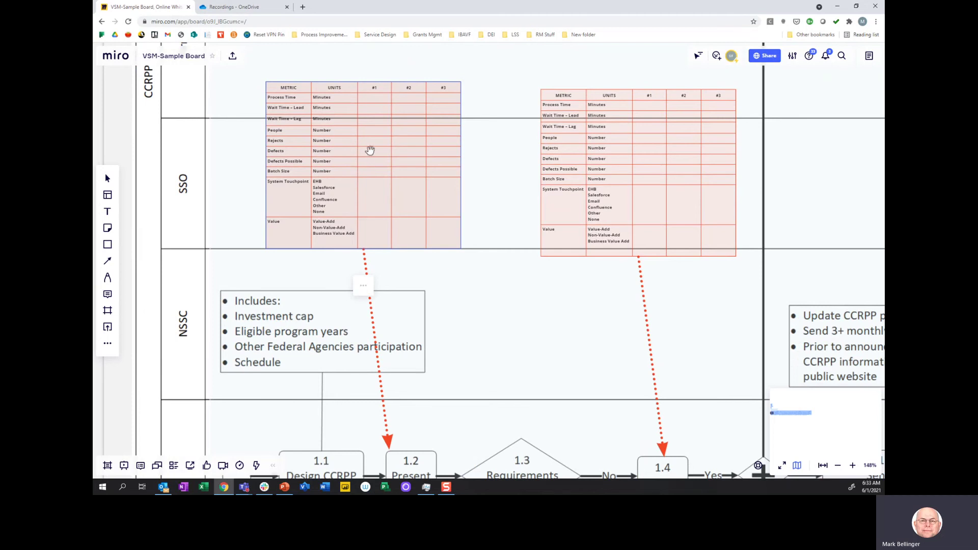
{"action": "double_click", "coordinate": [369, 98]}
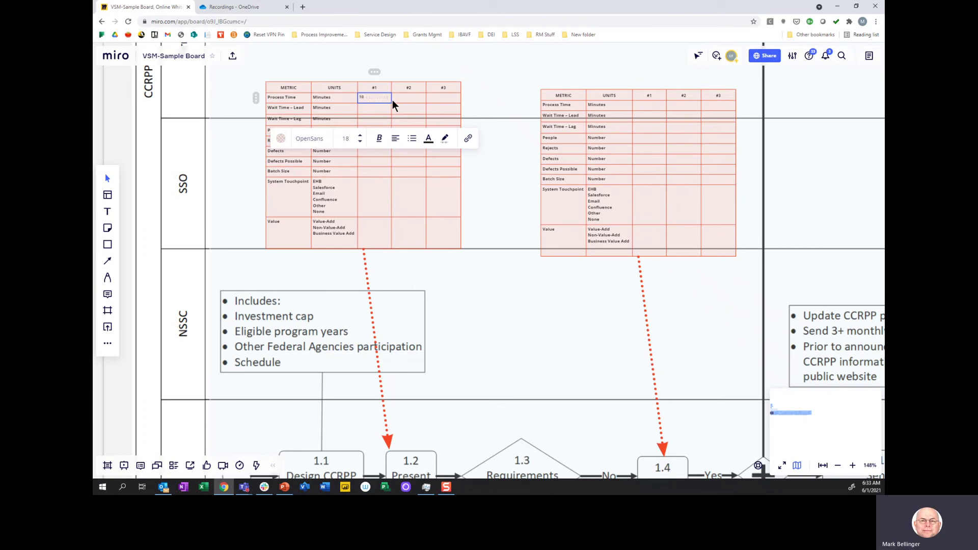
{"action": "left_click", "coordinate": [368, 109]}
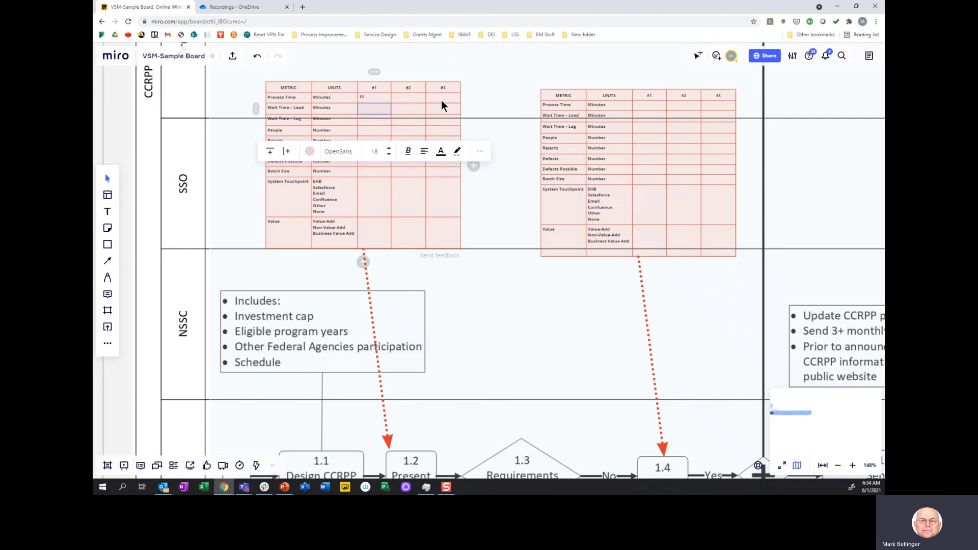
{"action": "left_click", "coordinate": [475, 277]}
{"action": "scroll", "coordinate": [466, 276], "scroll_direction": "down", "scroll_amount": 5}
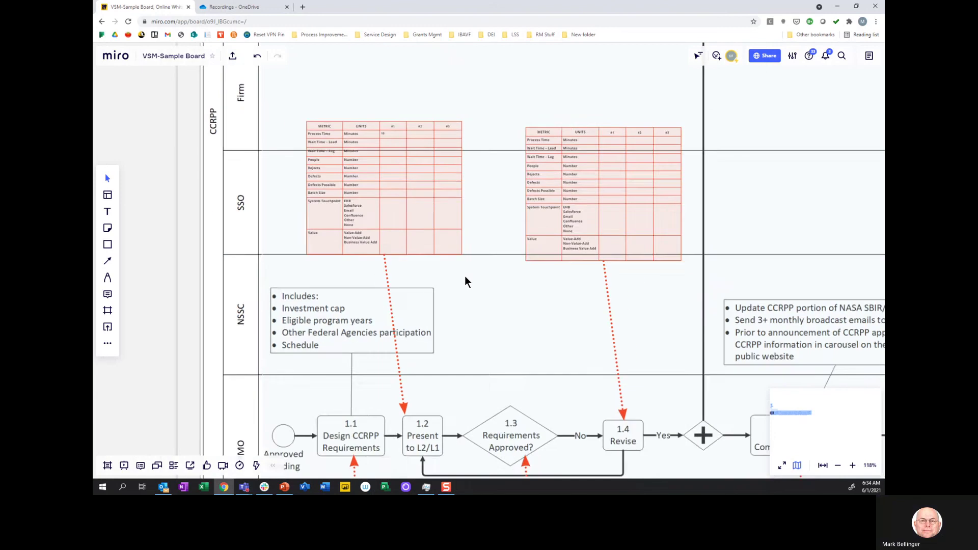
Step: Move the "dkjfd" sticky note clear of the "Error" note beneath the metrics table of step 1.1
{"action": "scroll", "coordinate": [212, 184], "scroll_direction": "down", "scroll_amount": 10}
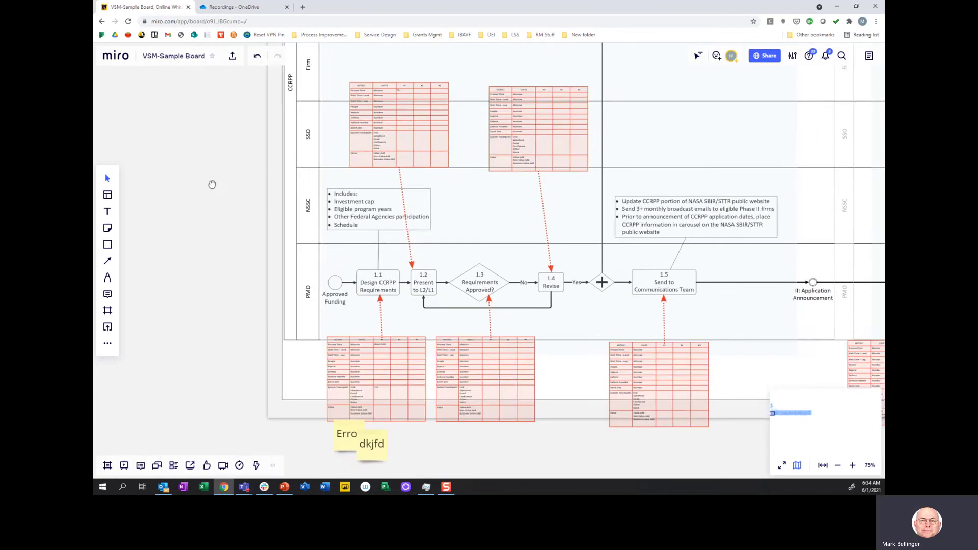
{"action": "scroll", "coordinate": [352, 275], "scroll_direction": "up", "scroll_amount": 4}
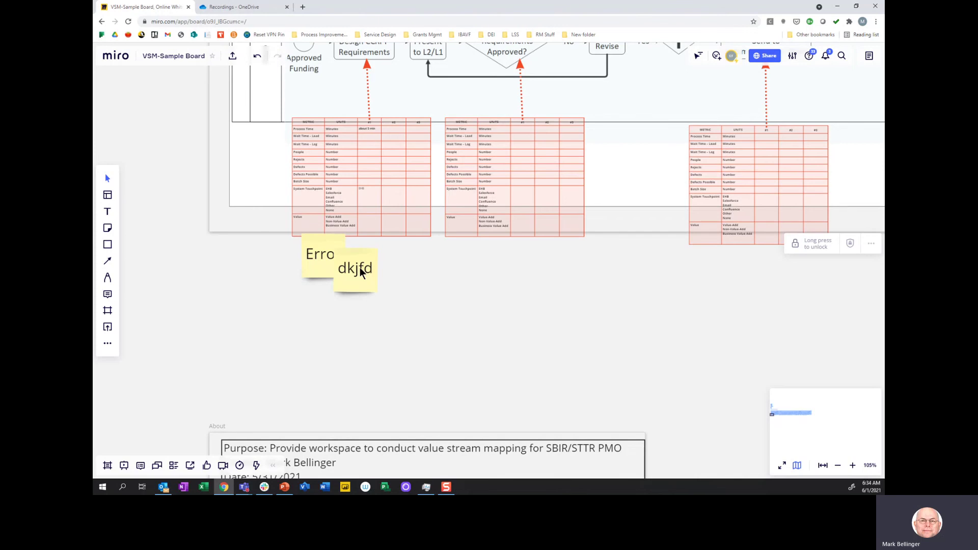
{"action": "left_click_drag", "start_coordinate": [360, 268], "coordinate": [377, 263]}
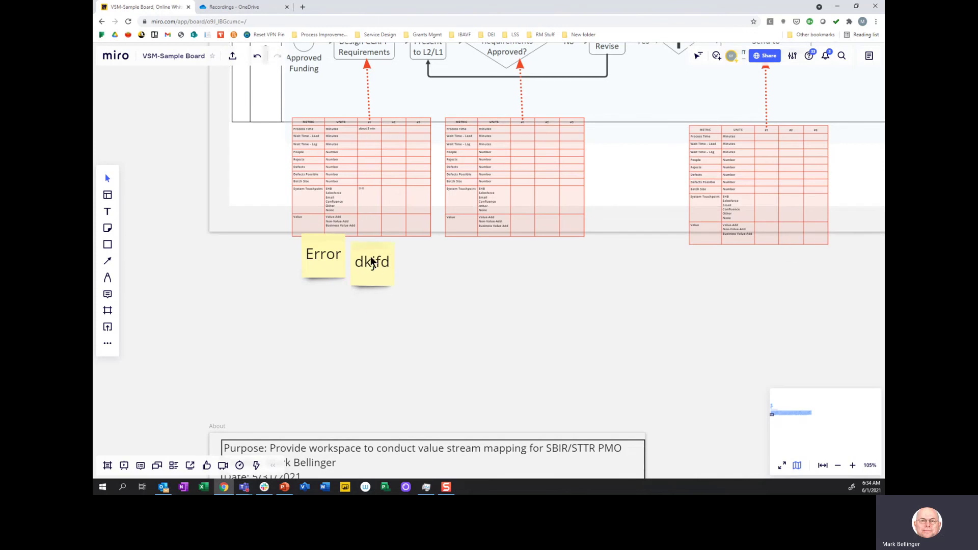
Step: Add a yellow sticky note reading "question" above the metrics table linked to step 1.3 Requirements Approved?
{"action": "scroll", "coordinate": [417, 306], "scroll_direction": "up", "scroll_amount": 3}
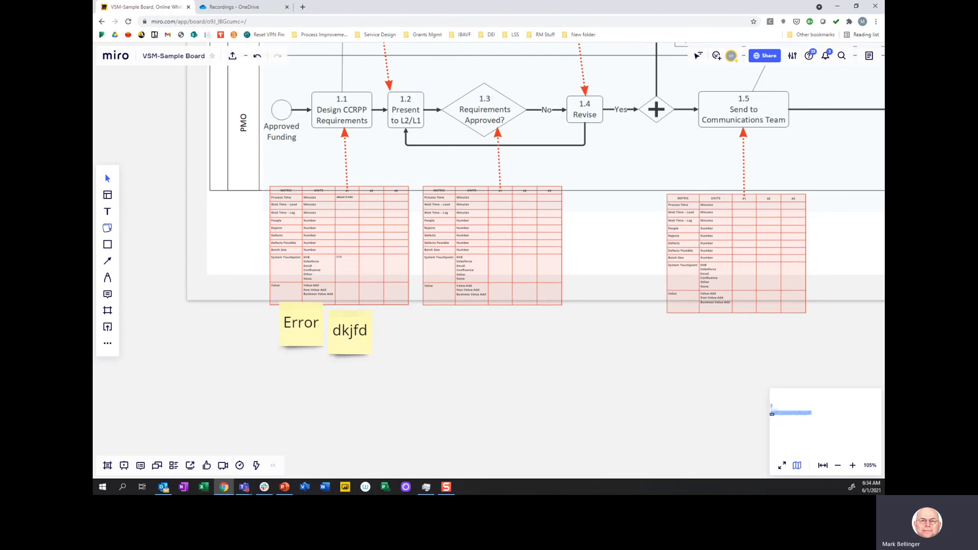
{"action": "left_click", "coordinate": [107, 229]}
{"action": "left_click", "coordinate": [169, 163]}
{"action": "left_click", "coordinate": [450, 172]}
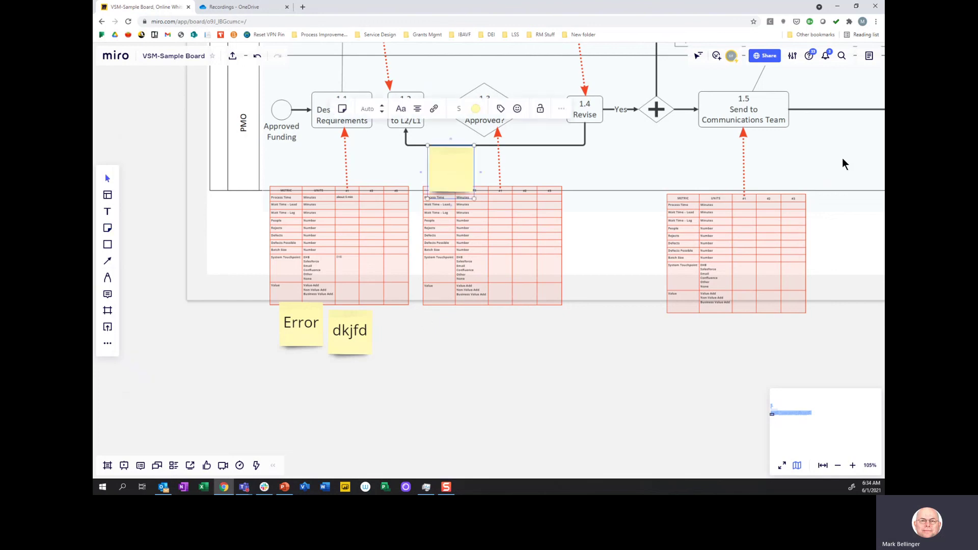
{"action": "type", "text": "question"}
{"action": "left_click", "coordinate": [530, 347]}
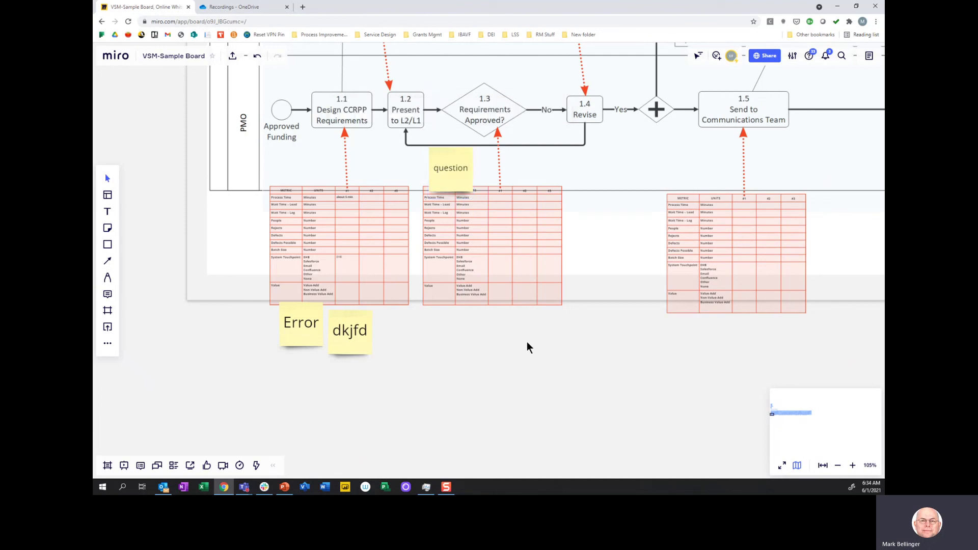
Step: Move the "question" sticky note just below the metrics table linked to step 1.3, keeping its text
{"action": "left_click_drag", "start_coordinate": [465, 170], "coordinate": [519, 323]}
{"action": "double_click", "coordinate": [517, 328]}
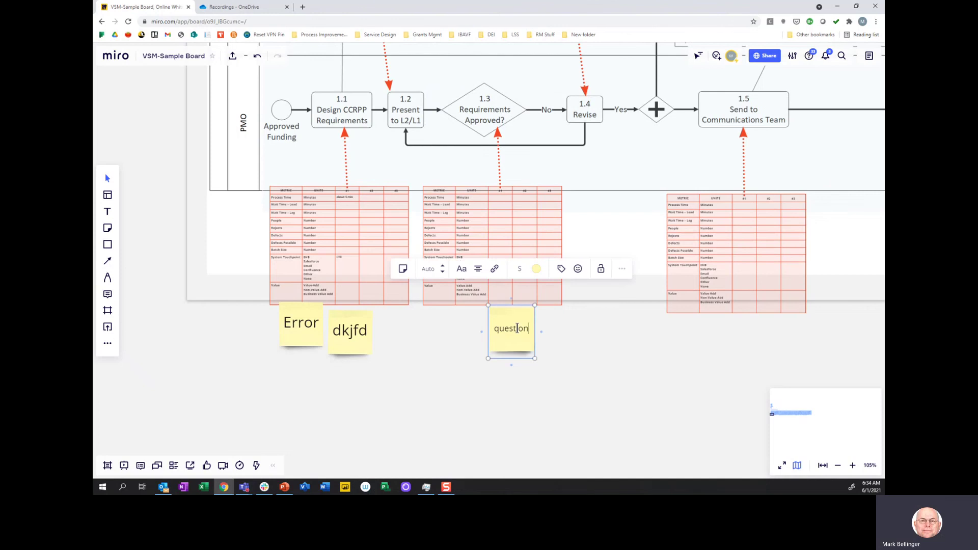
{"action": "double_click", "coordinate": [517, 329]}
{"action": "left_click", "coordinate": [573, 379]}
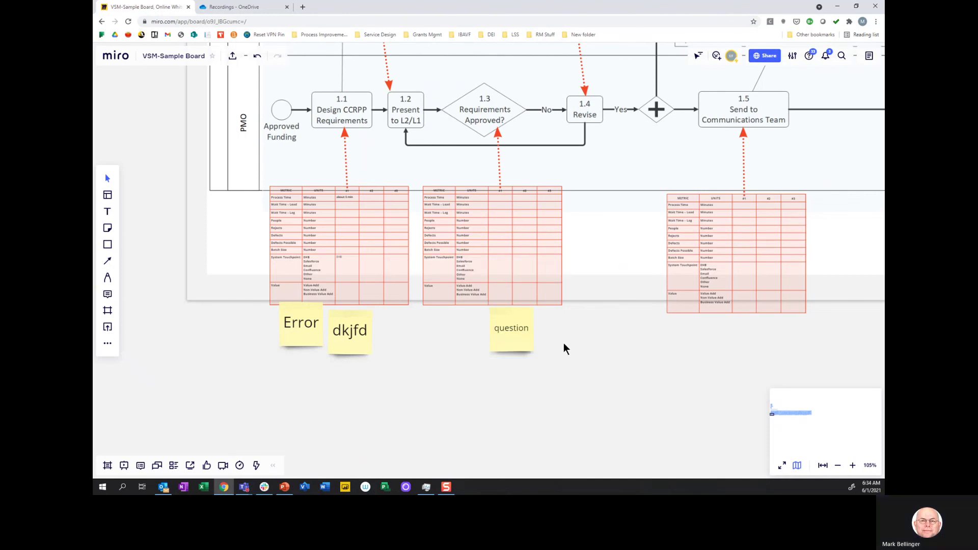
Step: Return to the Legend frame and review its sticky note colours, linking arrow and metrics table explanation
{"action": "scroll", "coordinate": [564, 344], "scroll_direction": "down", "scroll_amount": 2}
{"action": "scroll", "coordinate": [563, 344], "scroll_direction": "down", "scroll_amount": 2}
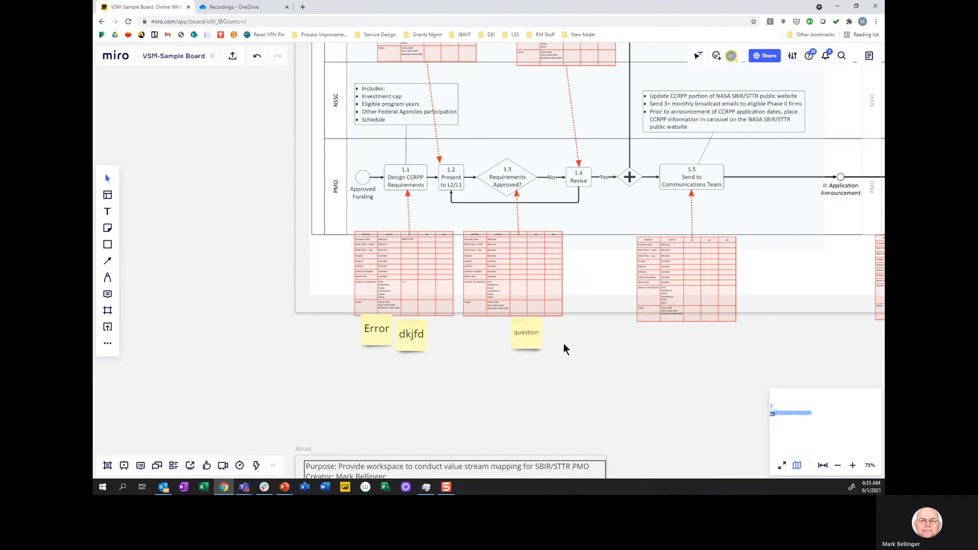
{"action": "scroll", "coordinate": [563, 349], "scroll_direction": "down", "scroll_amount": 1}
{"action": "left_click_drag", "start_coordinate": [597, 356], "coordinate": [539, 379]}
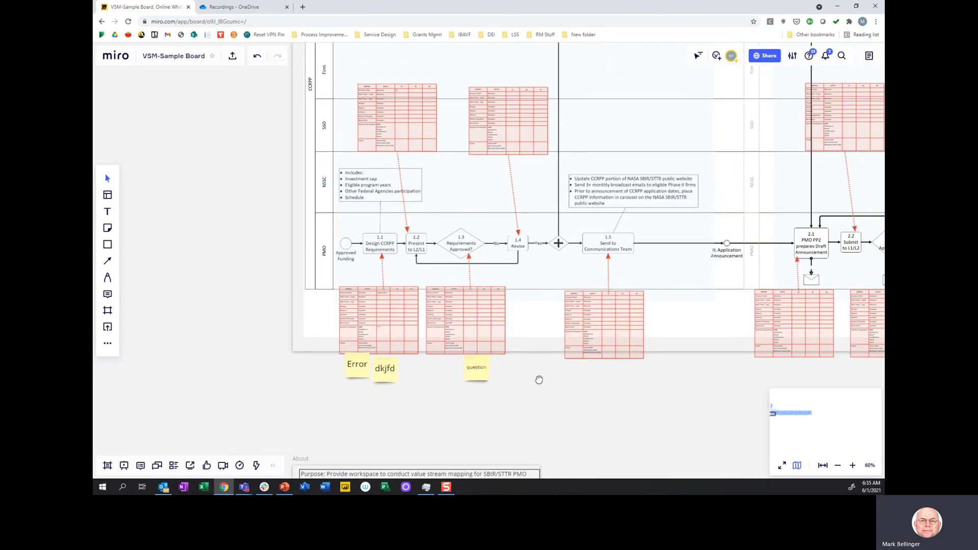
{"action": "scroll", "coordinate": [533, 365], "scroll_direction": "down", "scroll_amount": 6}
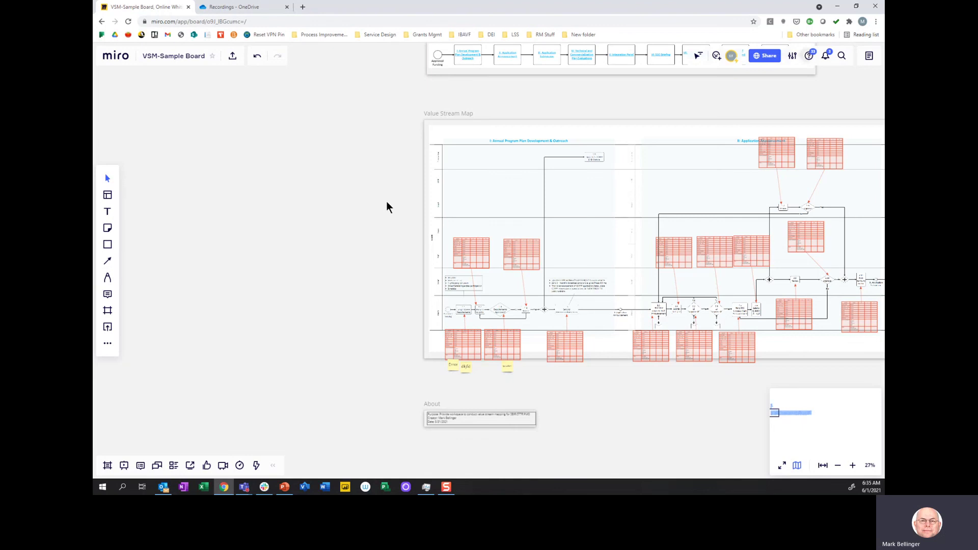
{"action": "left_click_drag", "start_coordinate": [387, 206], "coordinate": [353, 256]}
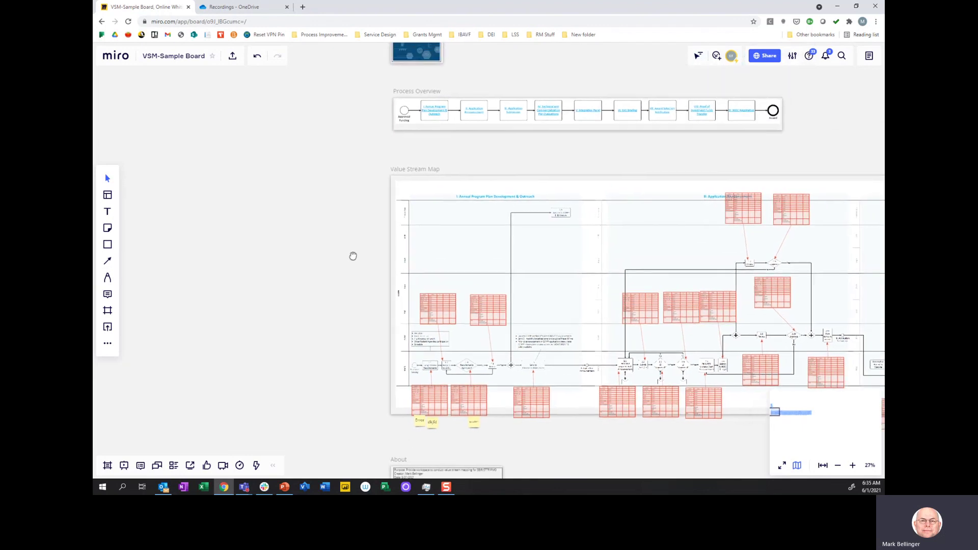
{"action": "scroll", "coordinate": [353, 256], "scroll_direction": "up", "scroll_amount": 3}
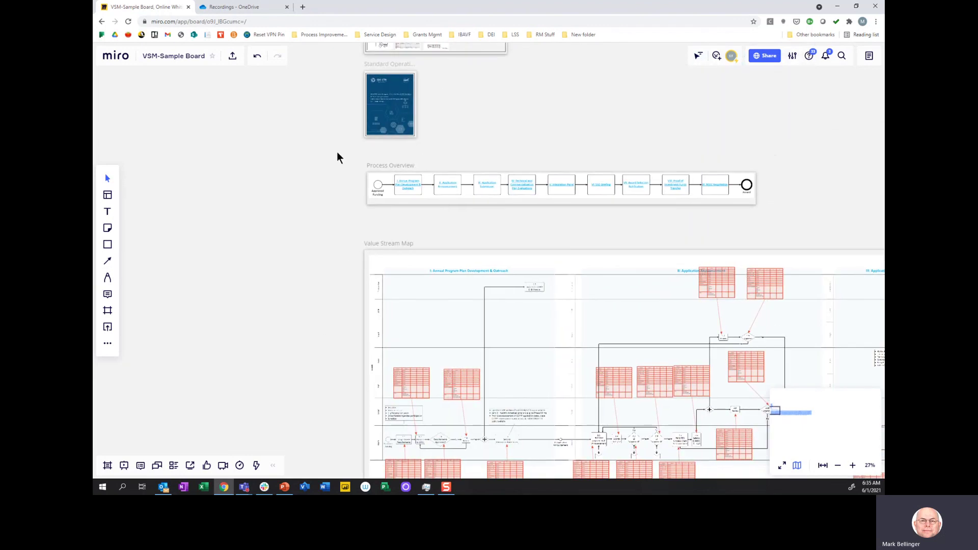
{"action": "scroll", "coordinate": [337, 151], "scroll_direction": "up", "scroll_amount": 10}
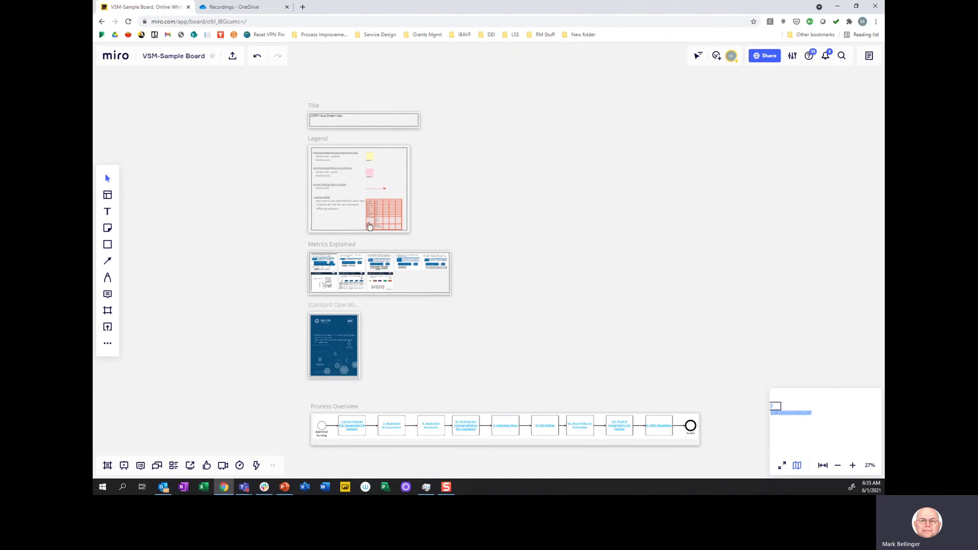
{"action": "scroll", "coordinate": [370, 226], "scroll_direction": "up", "scroll_amount": 5}
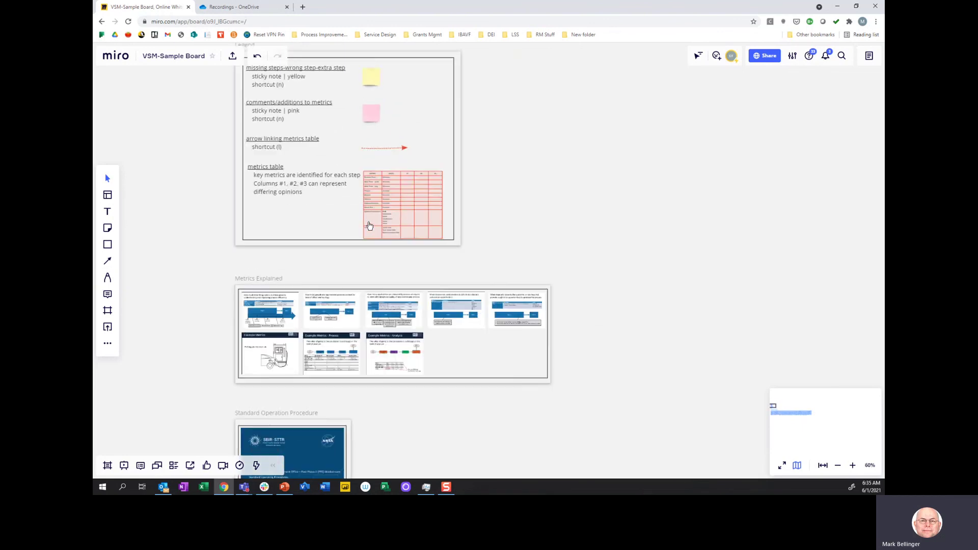
{"action": "scroll", "coordinate": [370, 226], "scroll_direction": "up", "scroll_amount": 4}
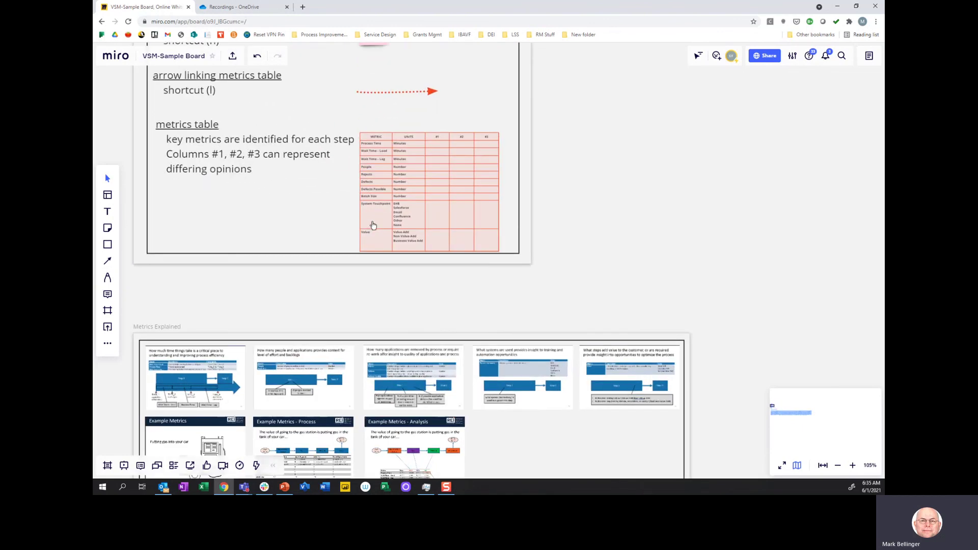
{"action": "scroll", "coordinate": [372, 226], "scroll_direction": "down", "scroll_amount": 5}
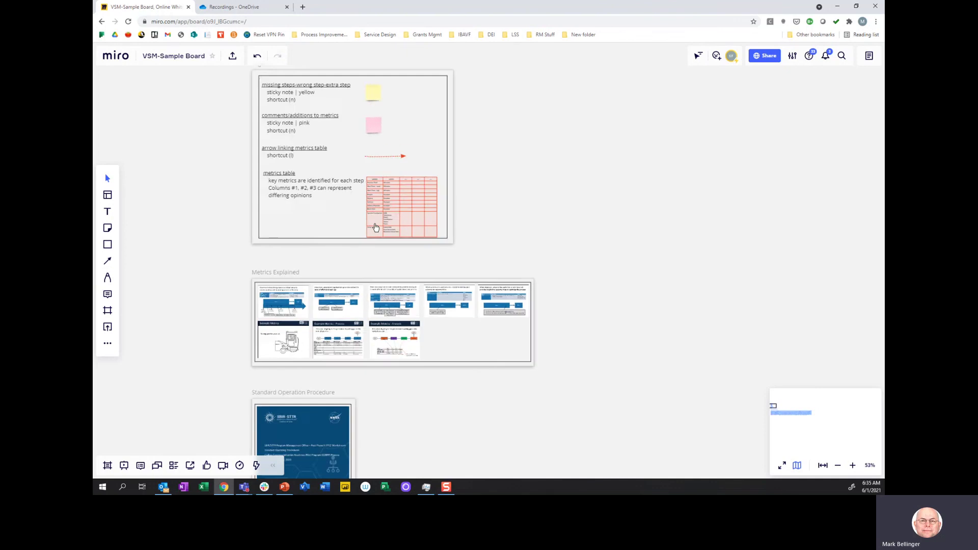
{"action": "scroll", "coordinate": [376, 227], "scroll_direction": "up", "scroll_amount": 3}
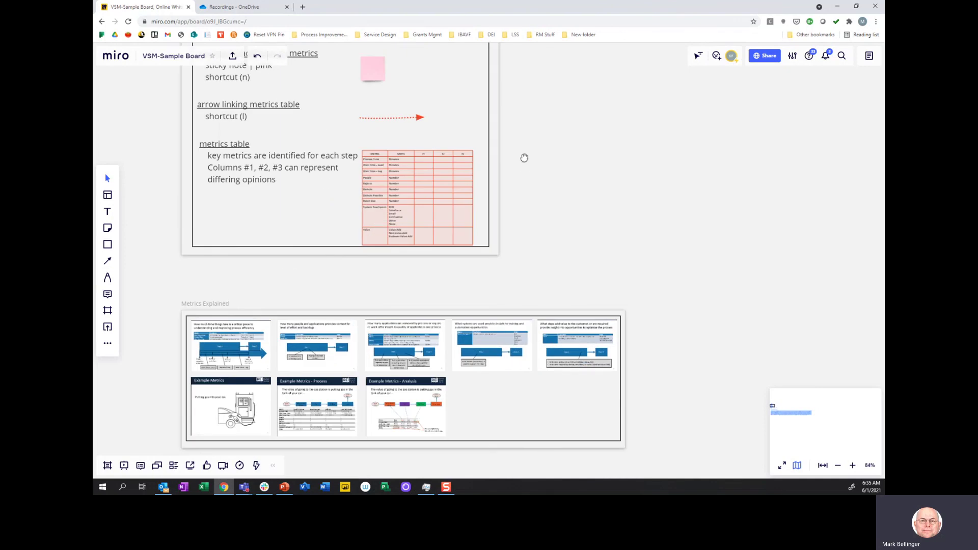
{"action": "left_click_drag", "start_coordinate": [524, 159], "coordinate": [432, 182]}
Step: Survey the opening phases of the Value Stream Map frame, from Annual Program Plan Development & Outreach onward
{"action": "scroll", "coordinate": [488, 320], "scroll_direction": "down", "scroll_amount": 5}
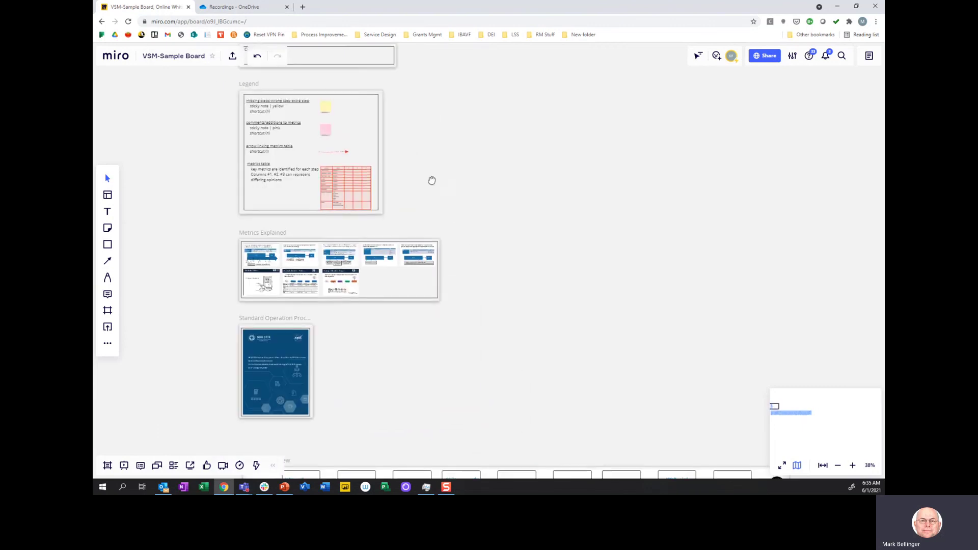
{"action": "scroll", "coordinate": [432, 181], "scroll_direction": "down", "scroll_amount": 2}
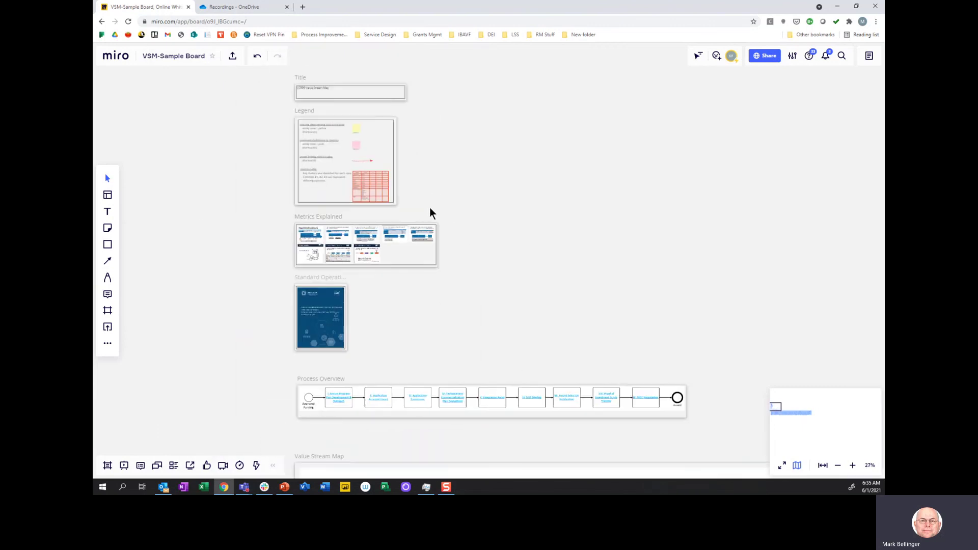
{"action": "scroll", "coordinate": [425, 257], "scroll_direction": "down", "scroll_amount": 3}
{"action": "scroll", "coordinate": [422, 274], "scroll_direction": "up", "scroll_amount": 3}
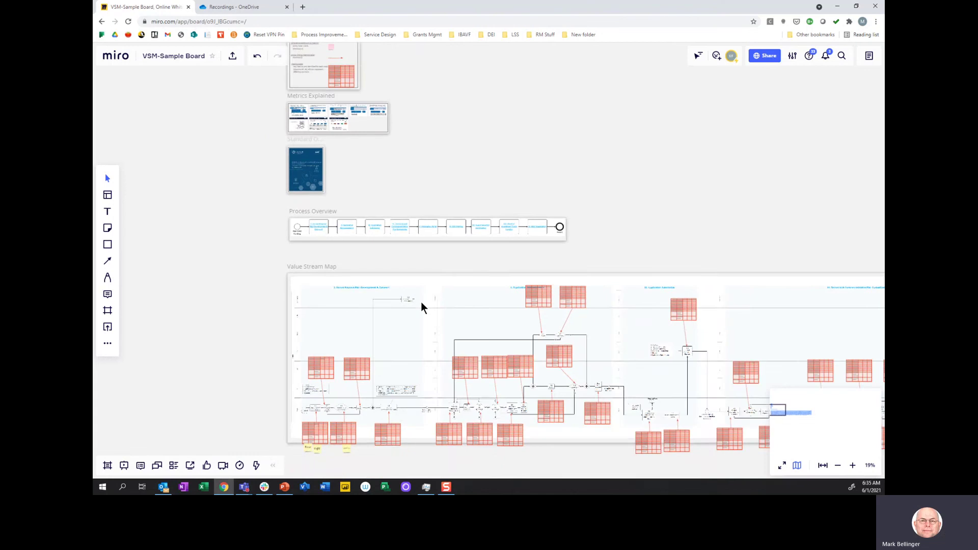
{"action": "left_click_drag", "start_coordinate": [420, 275], "coordinate": [430, 204]}
{"action": "scroll", "coordinate": [419, 199], "scroll_direction": "up", "scroll_amount": 6}
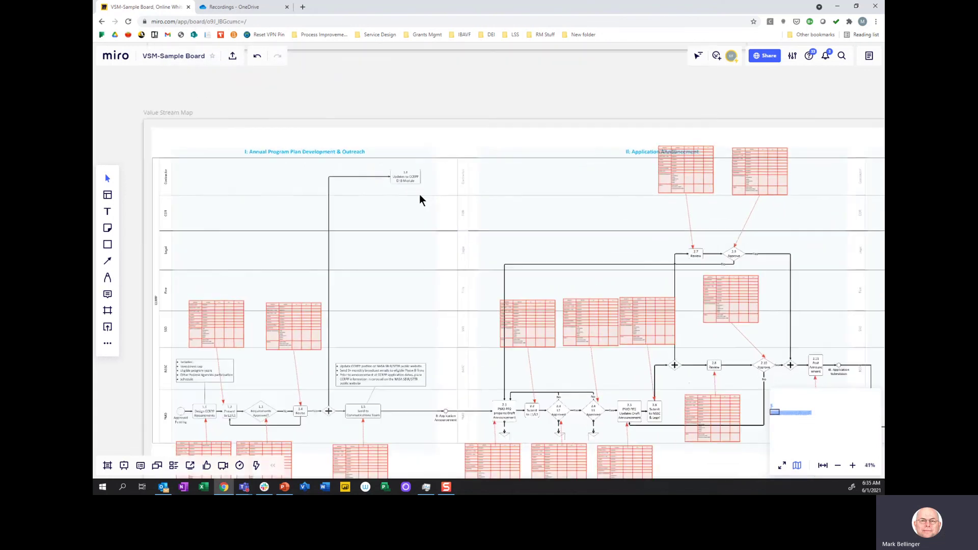
{"action": "scroll", "coordinate": [419, 195], "scroll_direction": "down", "scroll_amount": 7}
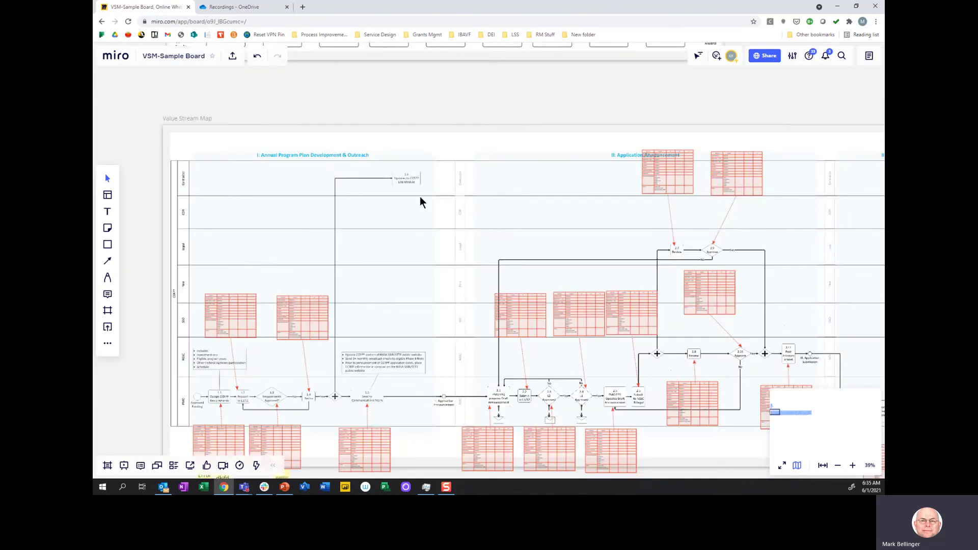
{"action": "left_click_drag", "start_coordinate": [487, 374], "coordinate": [407, 354]}
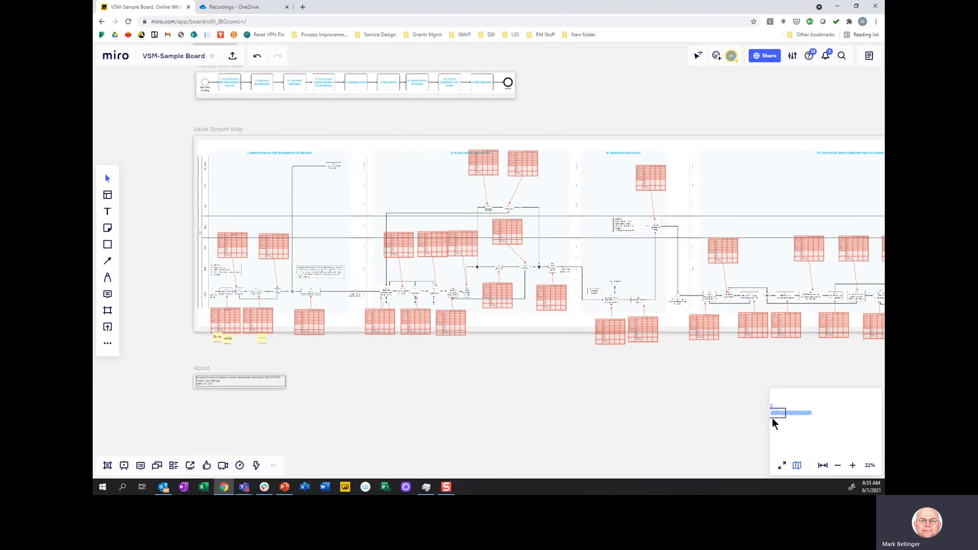
{"action": "left_click_drag", "start_coordinate": [757, 410], "coordinate": [680, 379]}
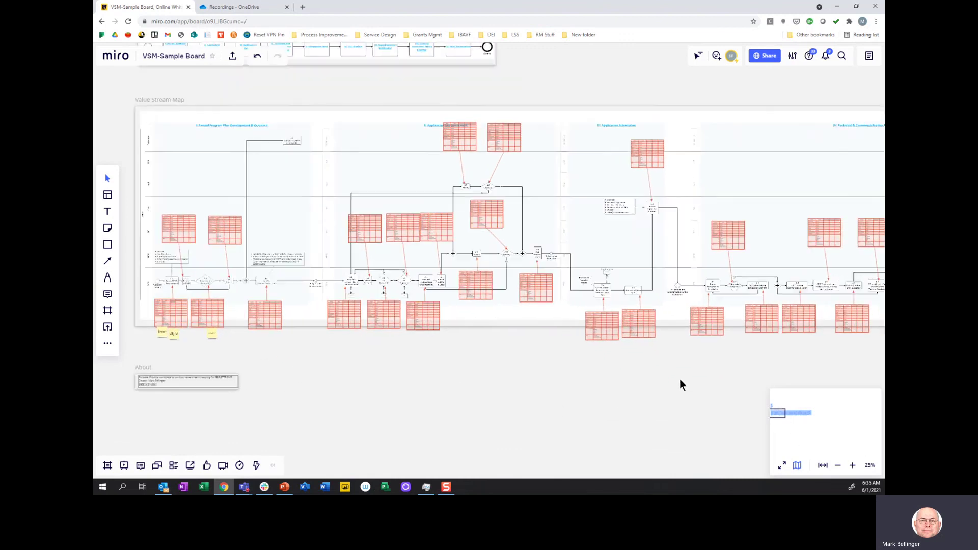
Step: Use the minimap to travel along the Value Stream Map and back to its start, and zoom out to the whole board
{"action": "scroll", "coordinate": [679, 381], "scroll_direction": "down", "scroll_amount": 3}
{"action": "left_click_drag", "start_coordinate": [774, 414], "coordinate": [789, 414]}
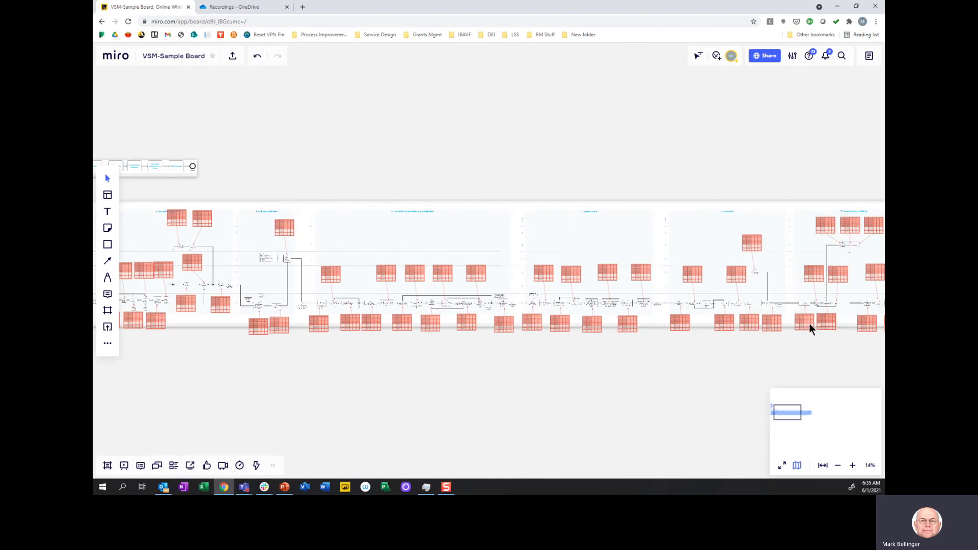
{"action": "mouse_move", "coordinate": [790, 409]}
{"action": "left_mouse_down"}
{"action": "mouse_move", "coordinate": [807, 409]}
{"action": "mouse_move", "coordinate": [783, 411]}
{"action": "left_mouse_up"}
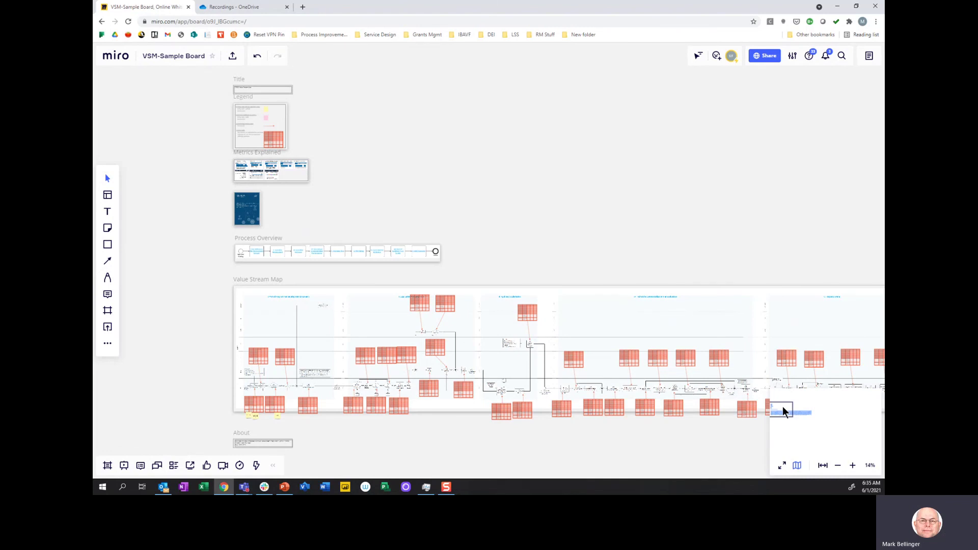
{"action": "left_click", "coordinate": [838, 466]}
{"action": "left_click", "coordinate": [837, 465]}
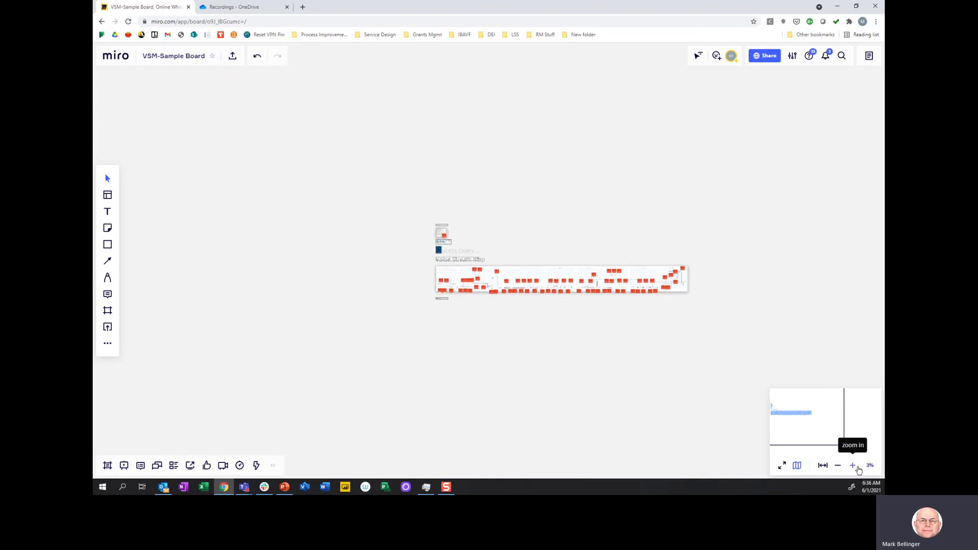
{"action": "left_click", "coordinate": [850, 466]}
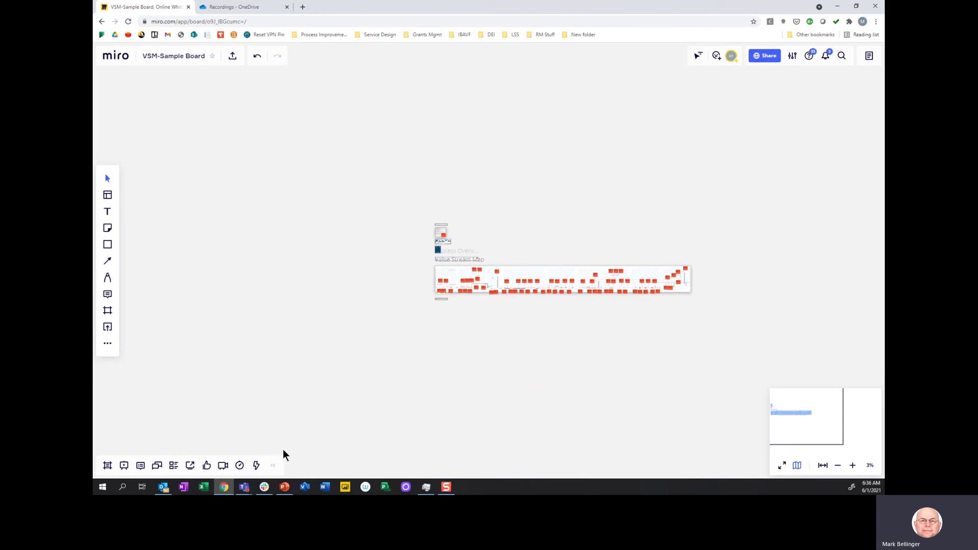
Step: Use the frames list to jump to the Title frame and on to Metrics Explained, and close the list
{"action": "left_click", "coordinate": [108, 466]}
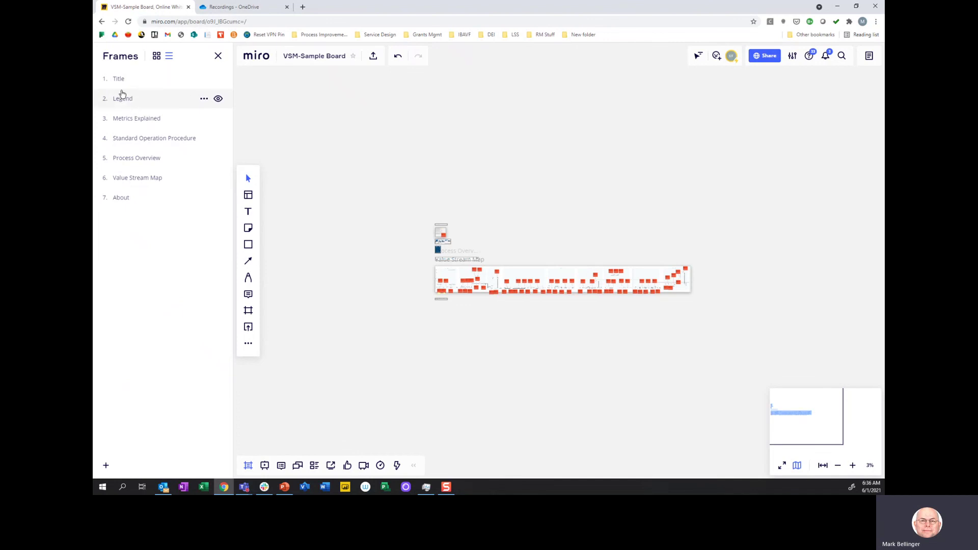
{"action": "left_click", "coordinate": [117, 79]}
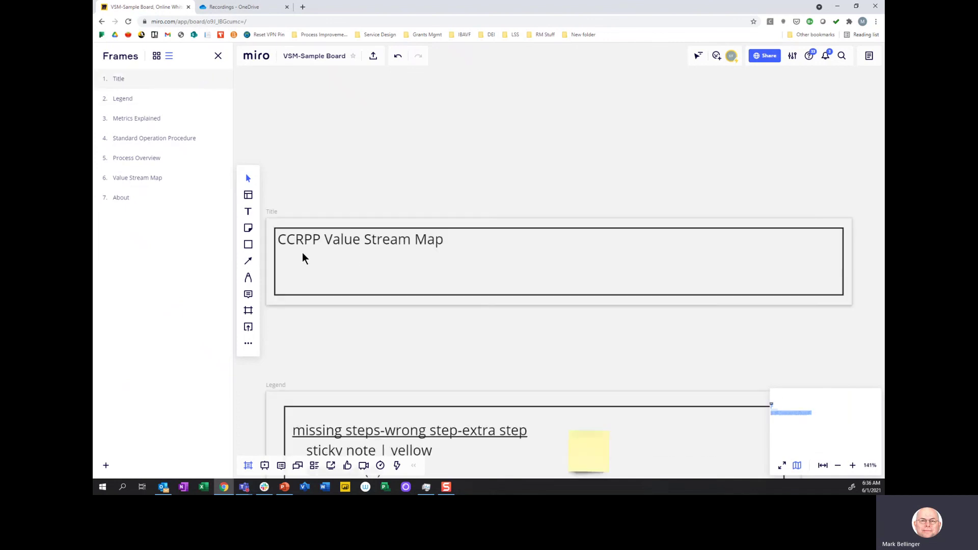
{"action": "left_click", "coordinate": [149, 126]}
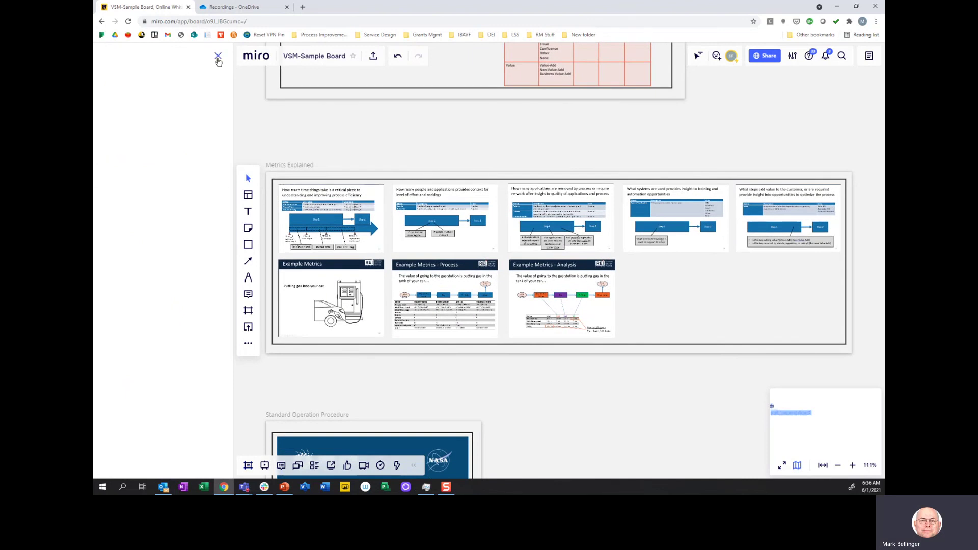
{"action": "left_click", "coordinate": [218, 57]}
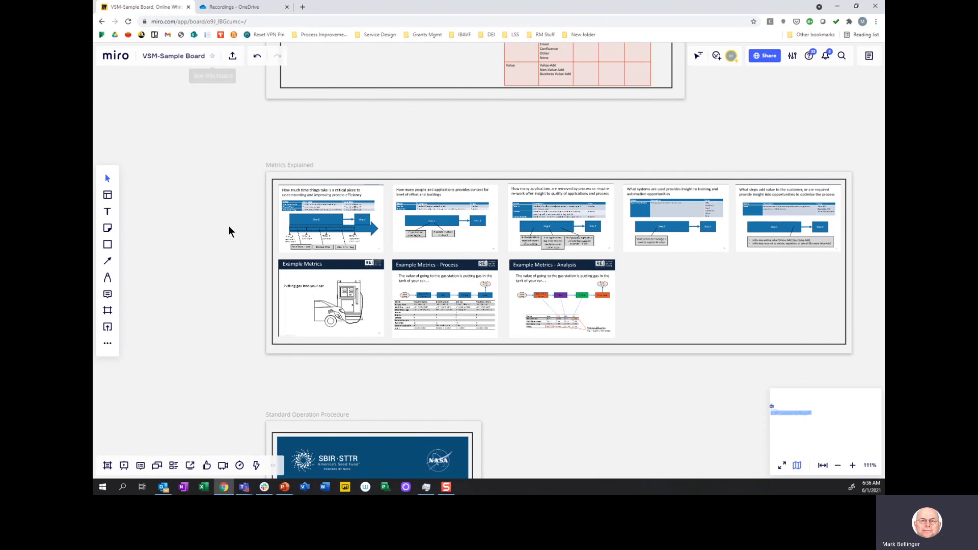
Step: Collapse the collaboration toolbar and expand it again
{"action": "left_click", "coordinate": [273, 465]}
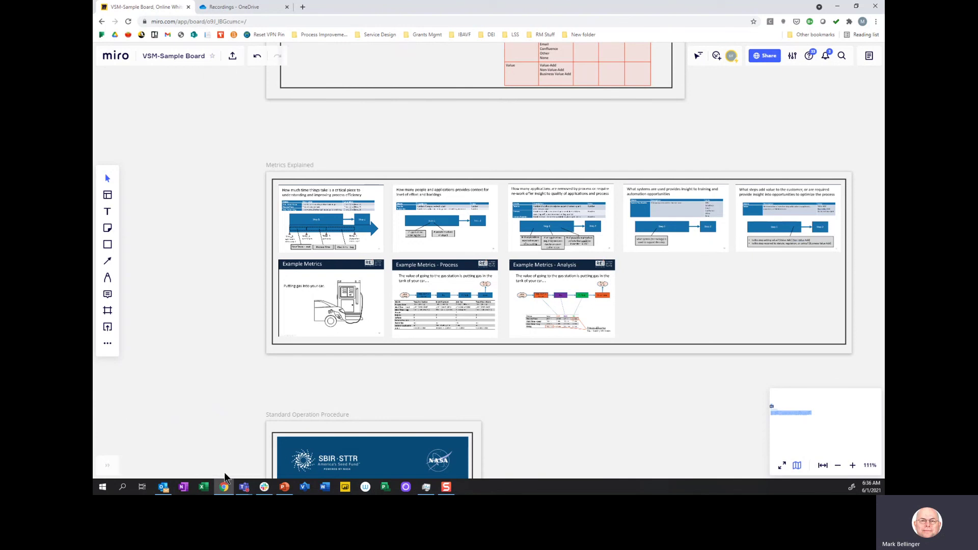
{"action": "left_click", "coordinate": [107, 466]}
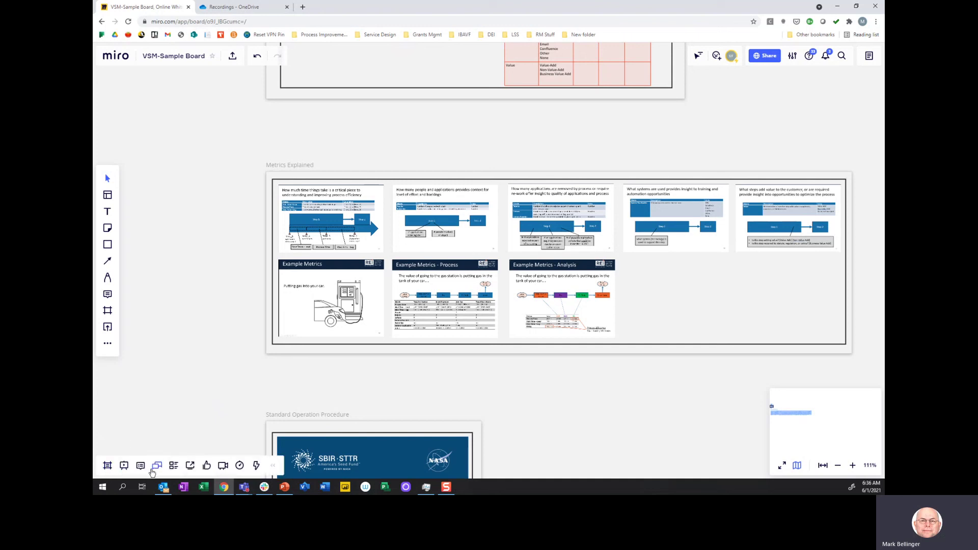